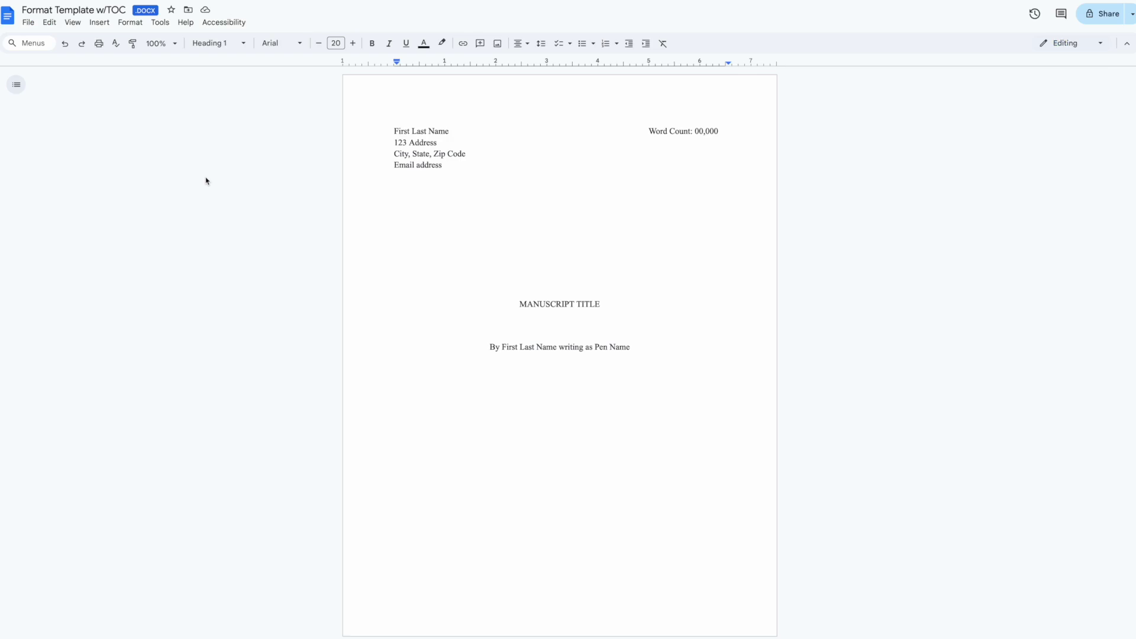
# Scroll past the template's title page and table of contents down to Chapter One.
pyautogui.scroll(-2, 206, 180)
pyautogui.scroll(-7, 206, 180)
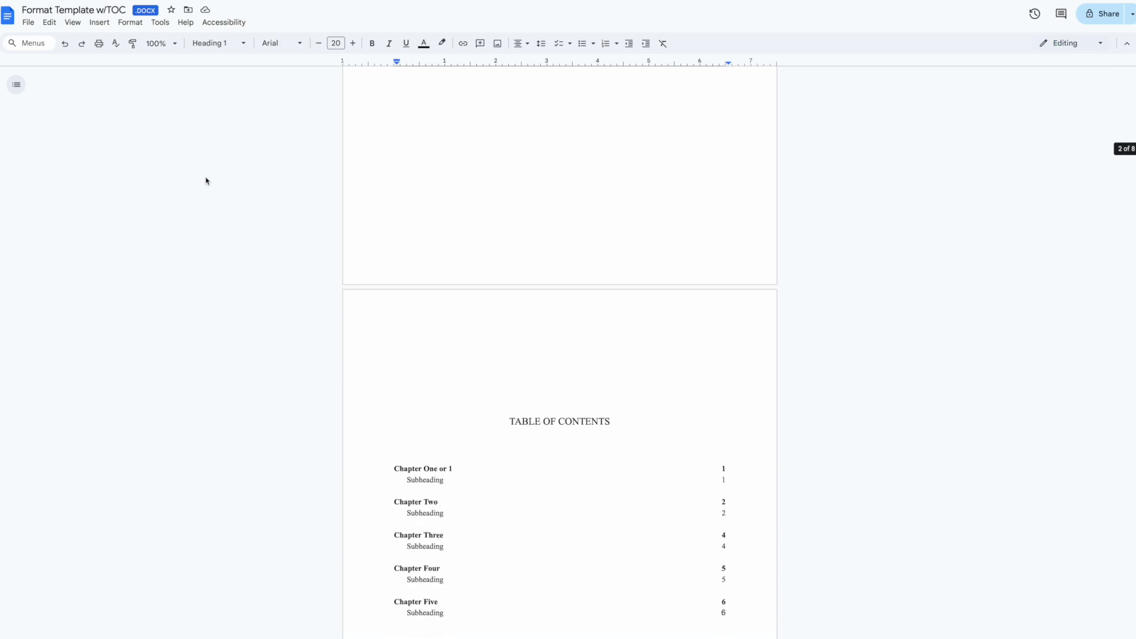
pyautogui.scroll(-10, 206, 181)
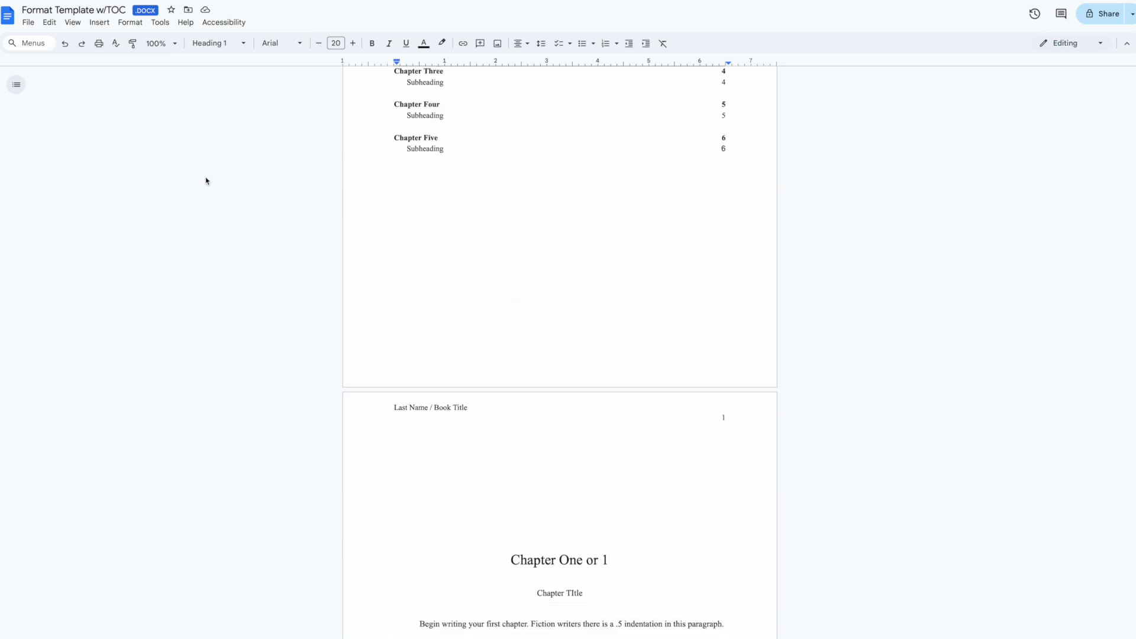
pyautogui.scroll(-2, 206, 180)
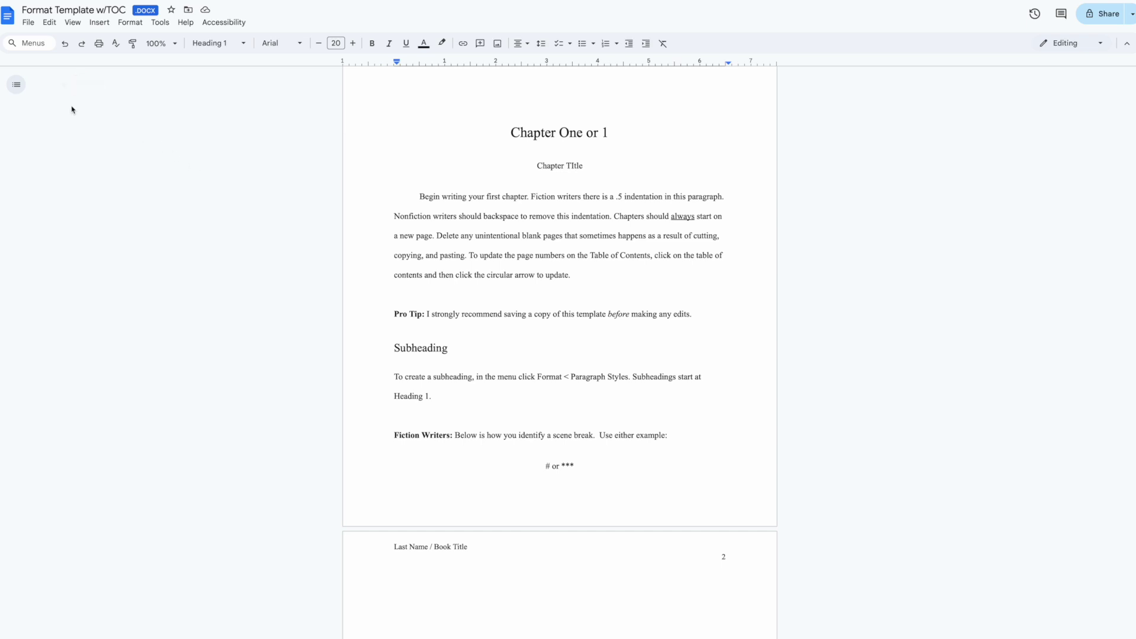
# Use the outline panel to jump through Chapters Two, Three, Four and Five, then hide the outline.
pyautogui.click(20, 90)
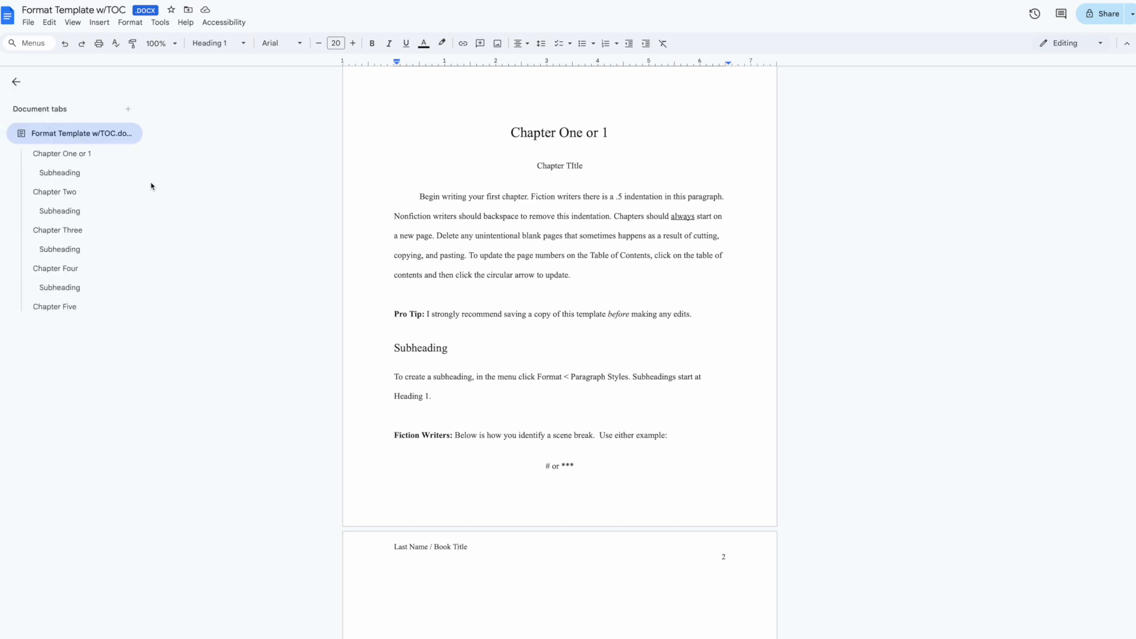
pyautogui.click(74, 194)
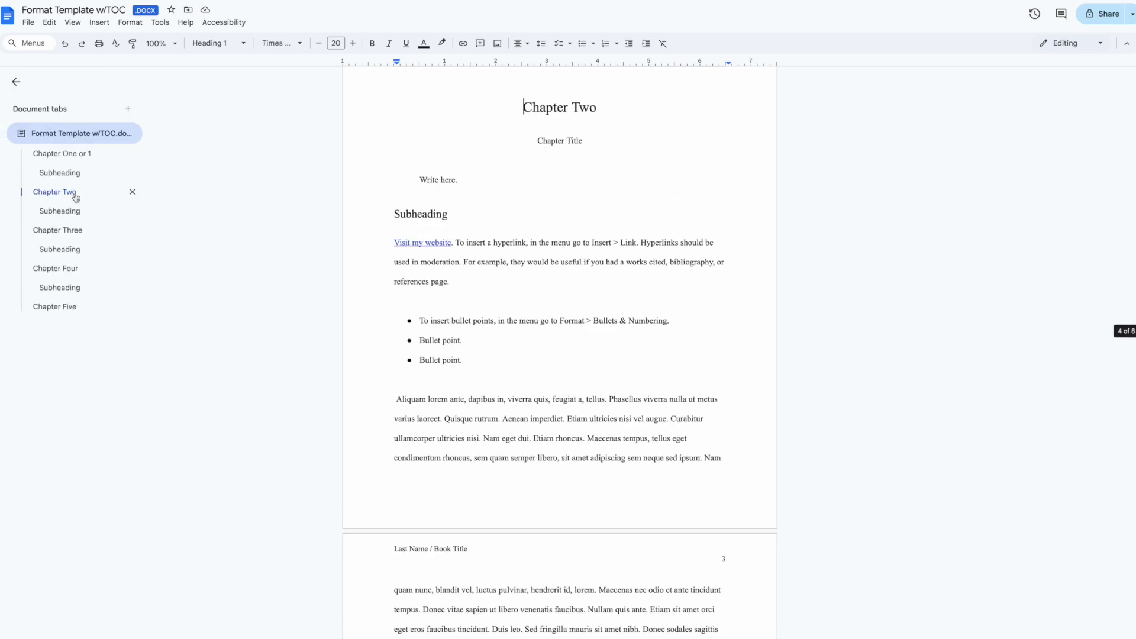
pyautogui.click(69, 235)
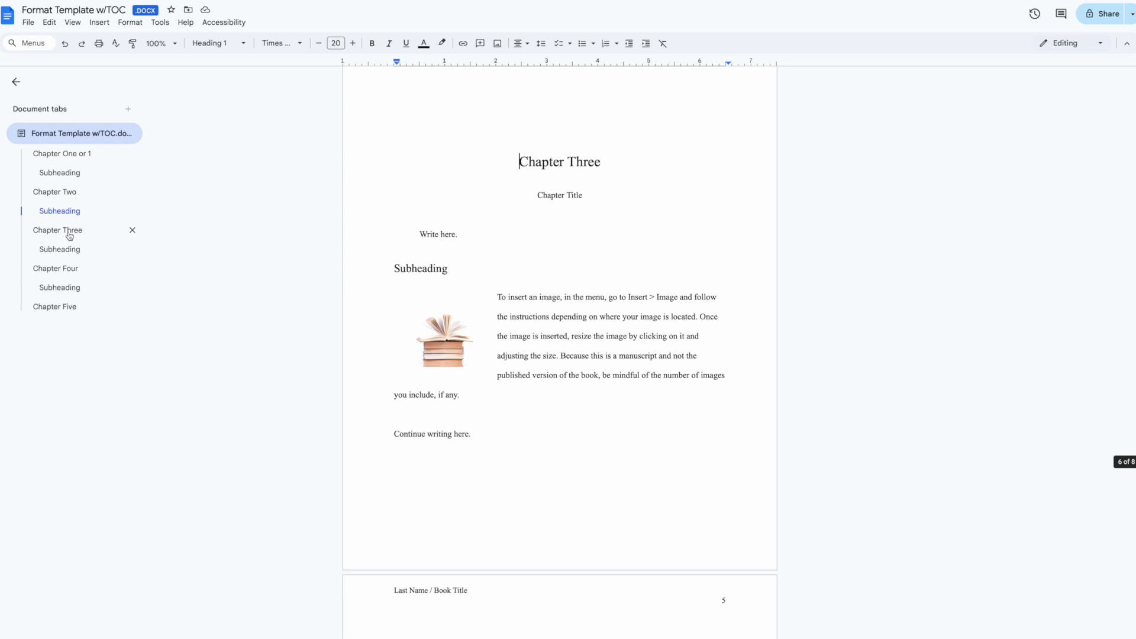
pyautogui.click(67, 270)
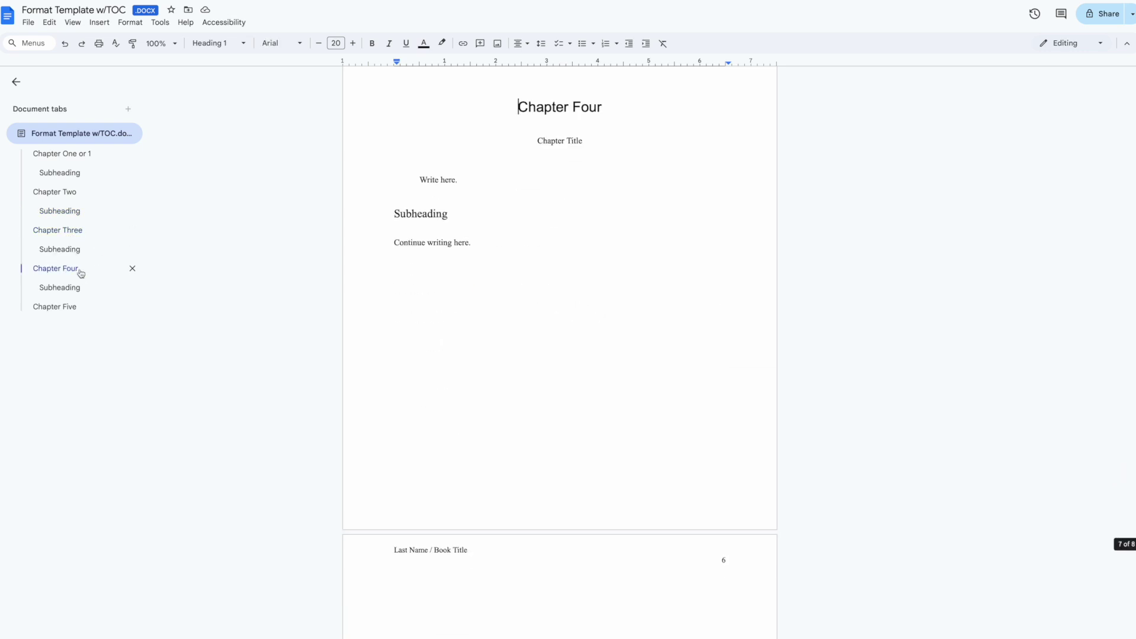
pyautogui.click(64, 308)
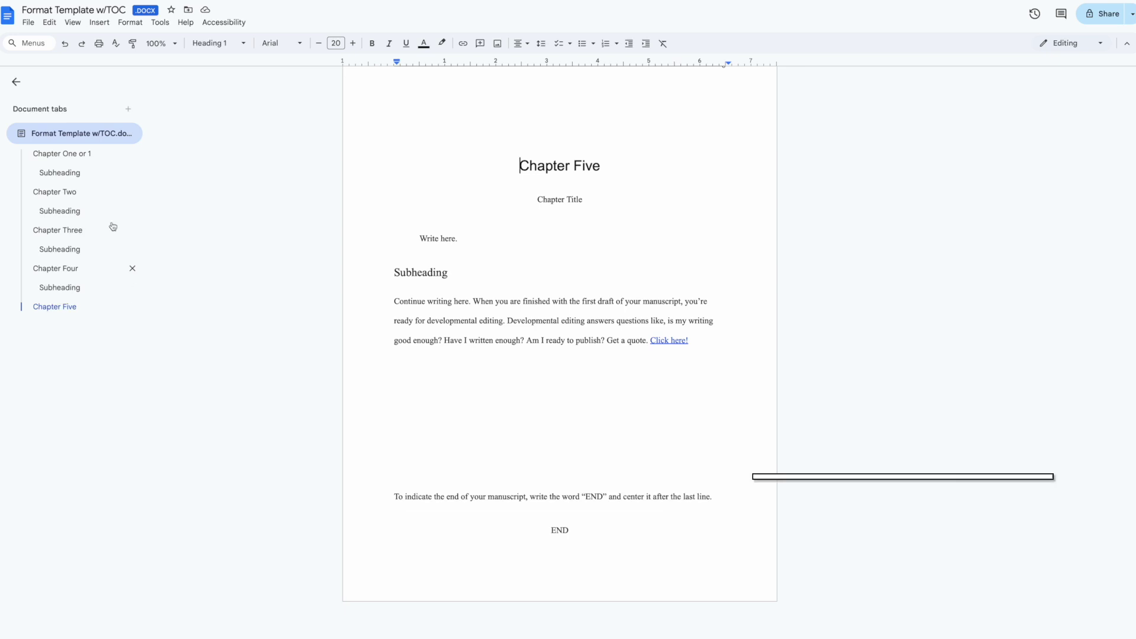
pyautogui.click(17, 81)
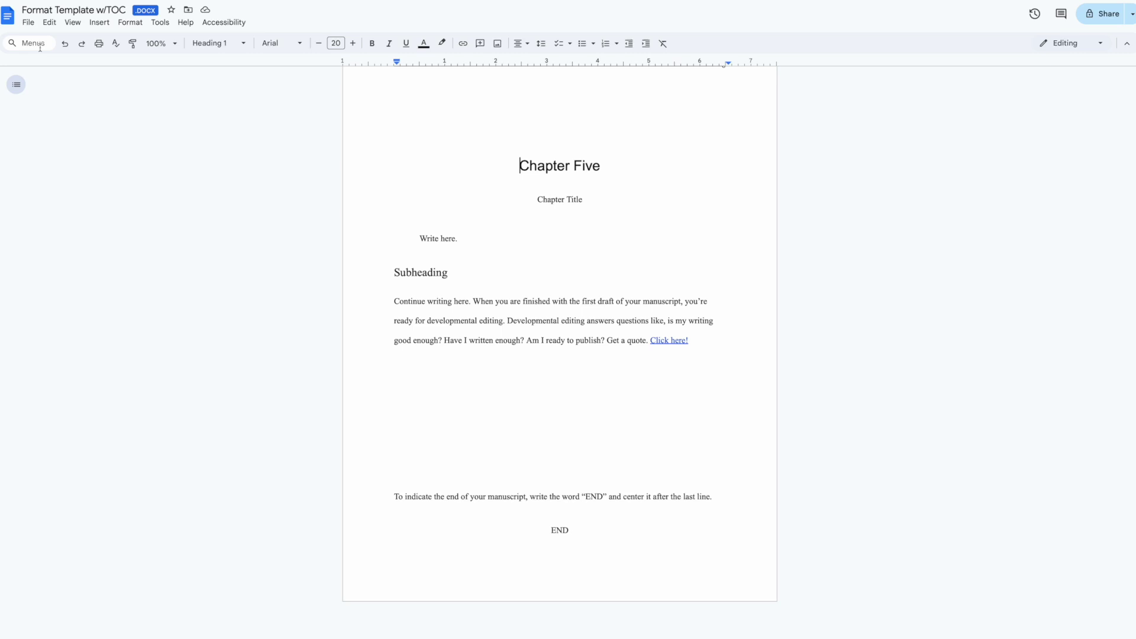
# Open the document's version history from File > Version history > See version history.
pyautogui.click(34, 27)
pyautogui.moveTo(36, 38)
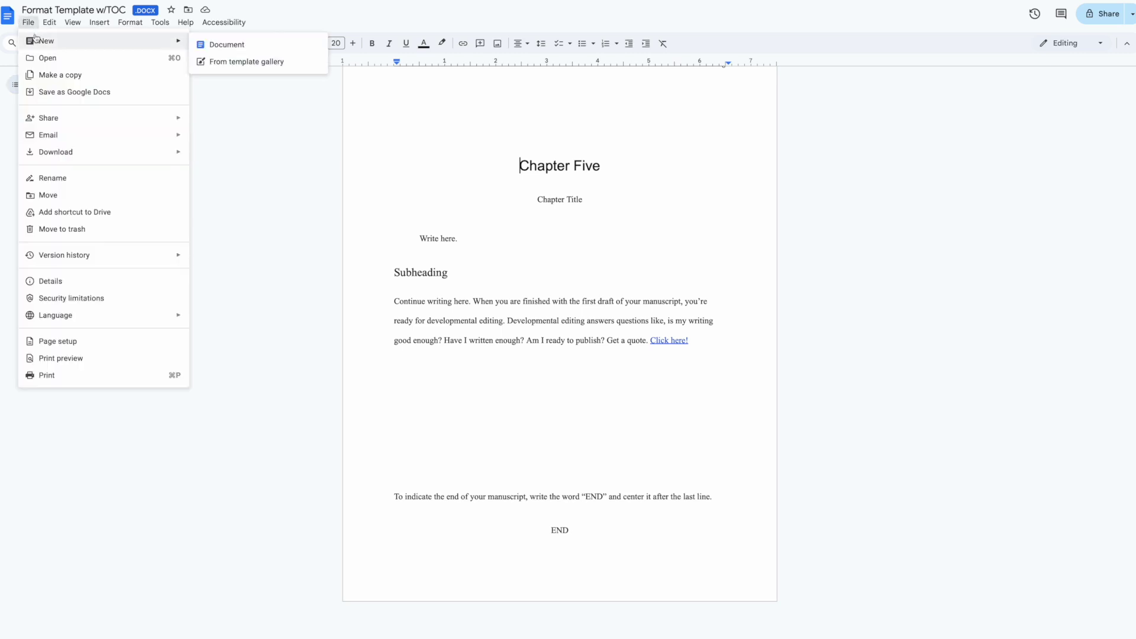
pyautogui.moveTo(52, 256)
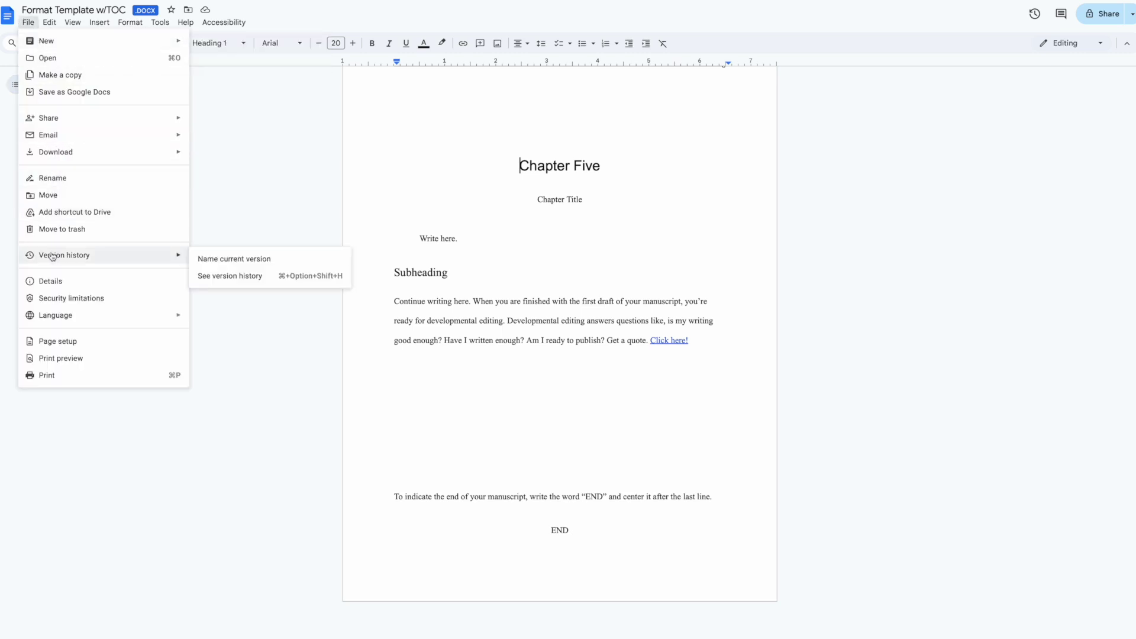
pyautogui.click(217, 277)
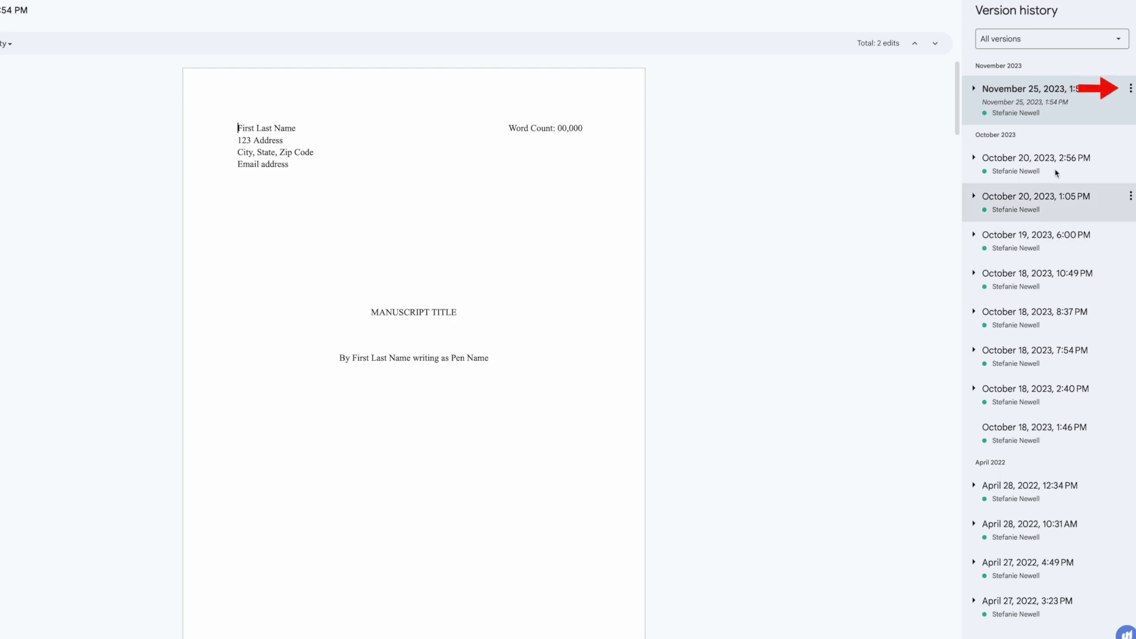
# Start renaming the November 25 version to 'Pre-editor Review', then cancel with Escape.
pyautogui.click(1130, 89)
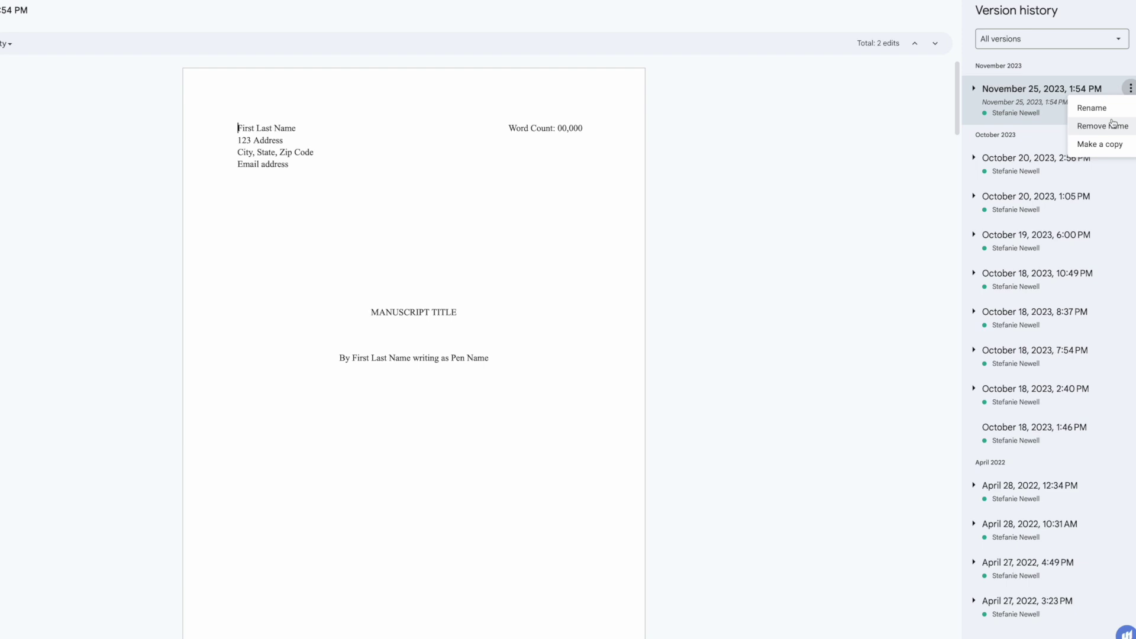
pyautogui.click(1116, 114)
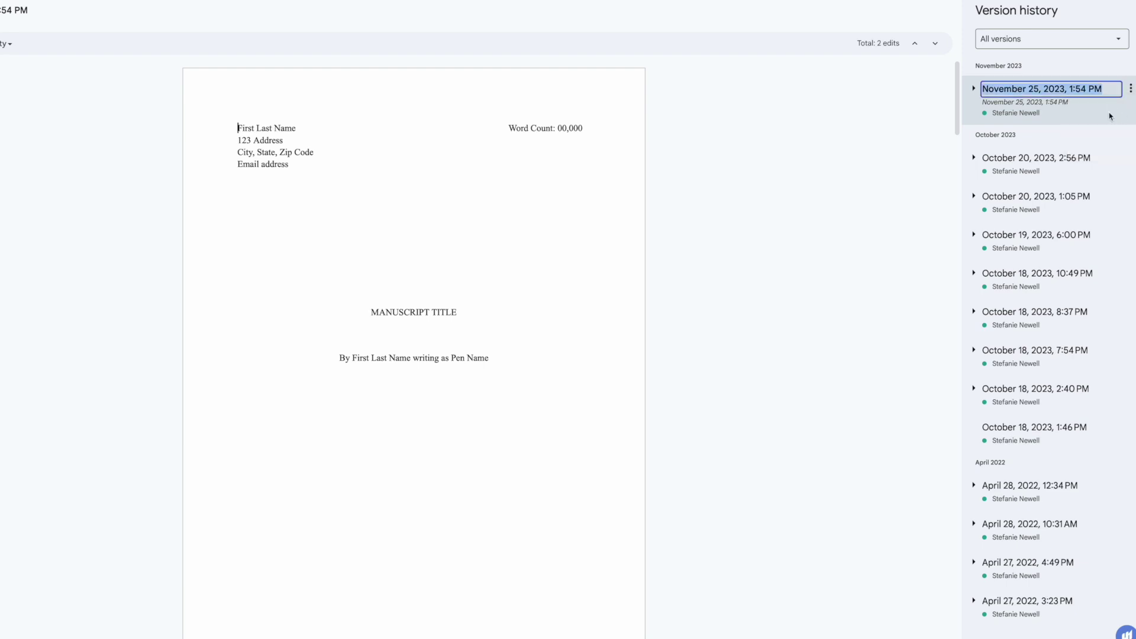
pyautogui.write('Pre-')
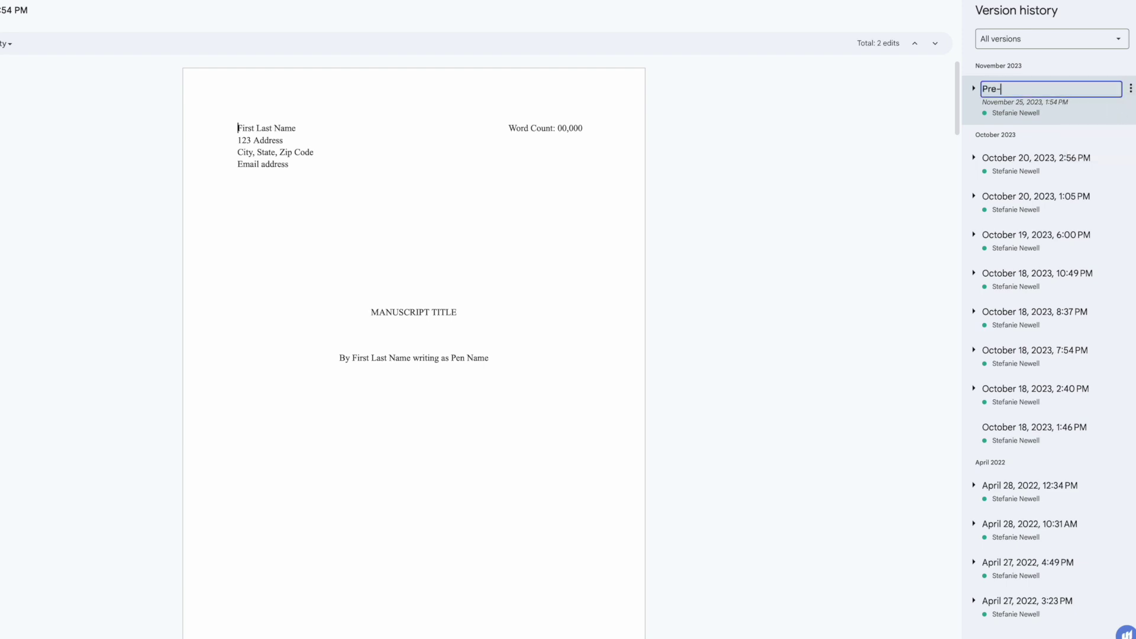
pyautogui.write('editor Review')
pyautogui.press('Escape')
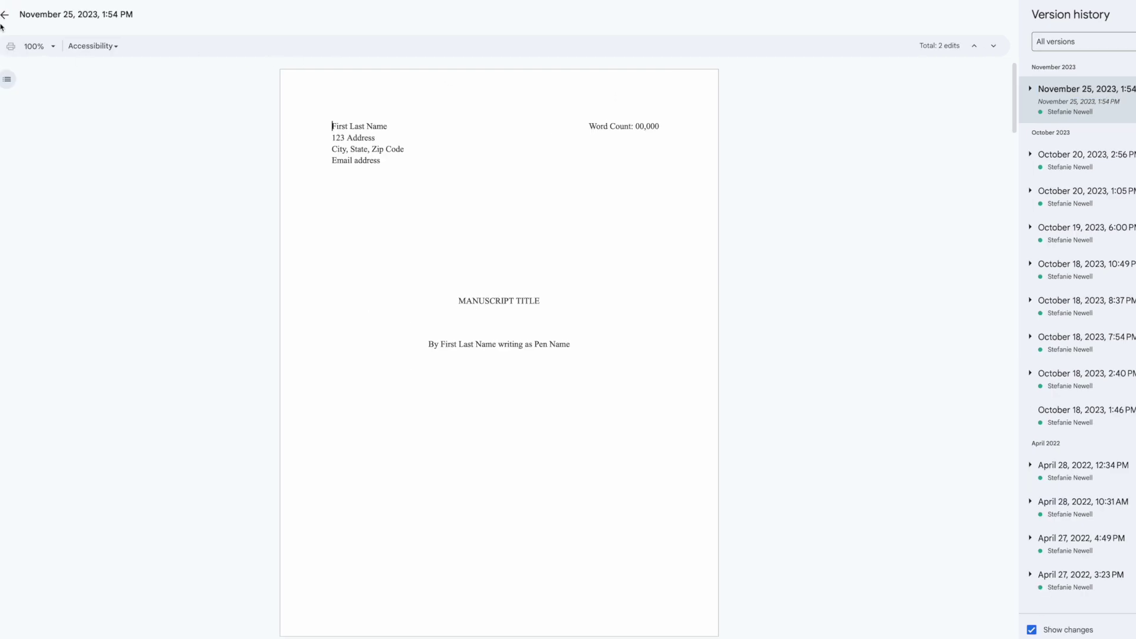
# Exit version history and open Tools > Spelling and grammar > Personal dictionary.
pyautogui.click(4, 16)
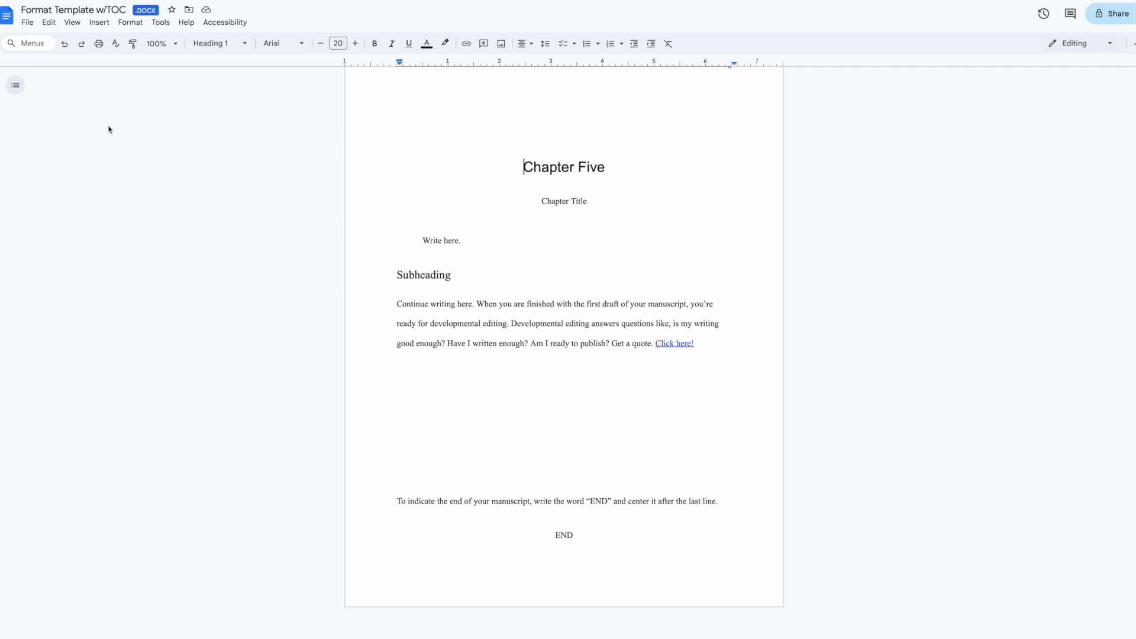
pyautogui.click(168, 25)
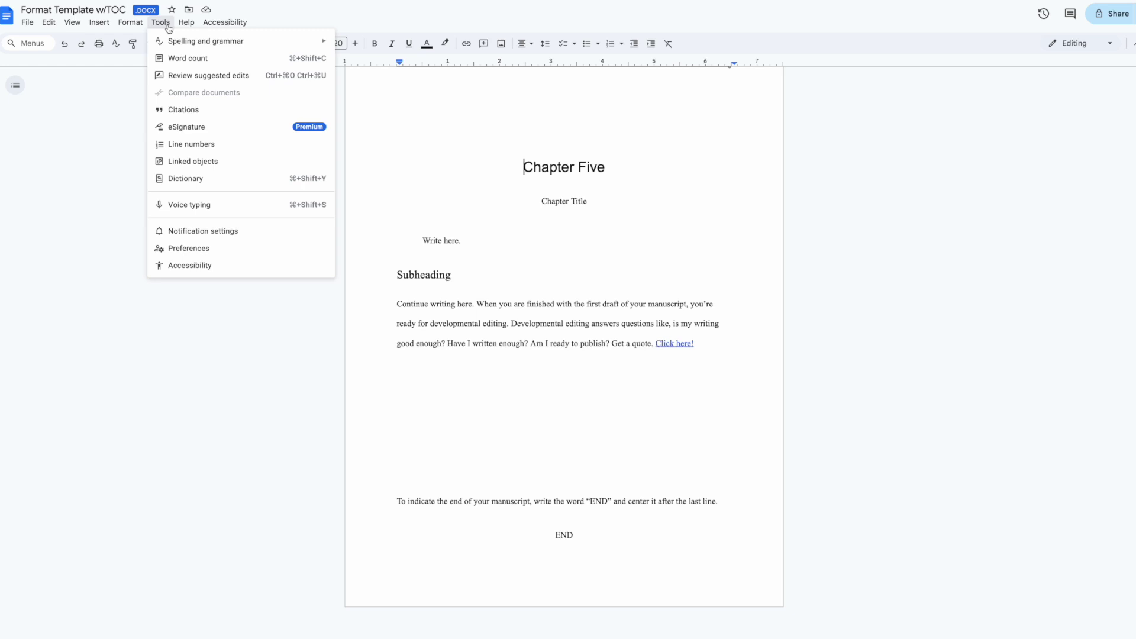
pyautogui.moveTo(175, 43)
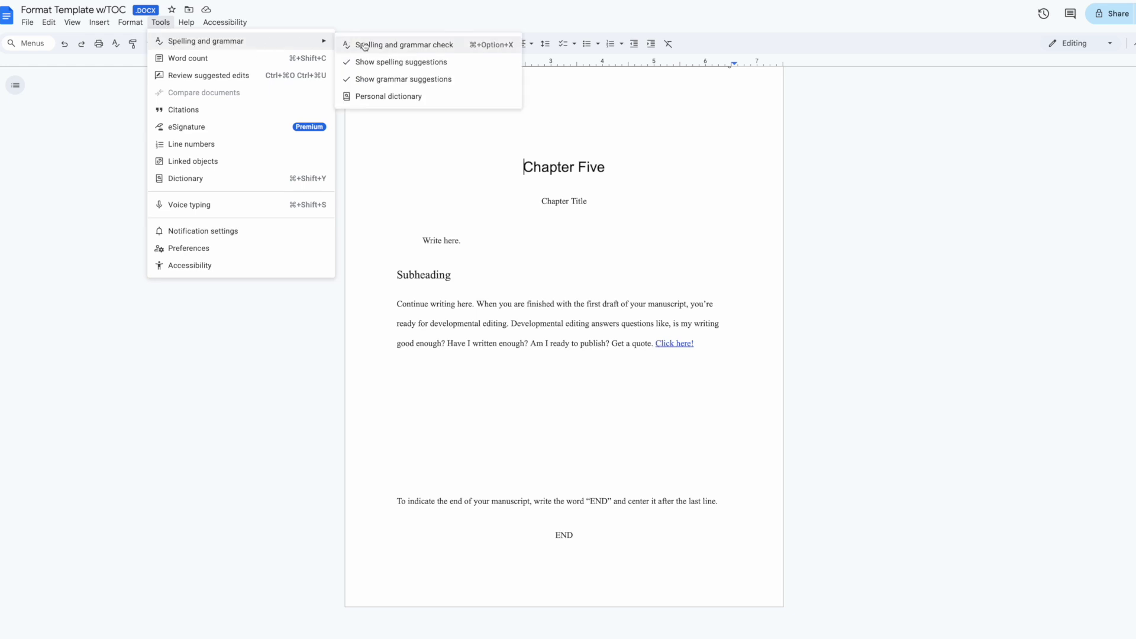
pyautogui.click(370, 98)
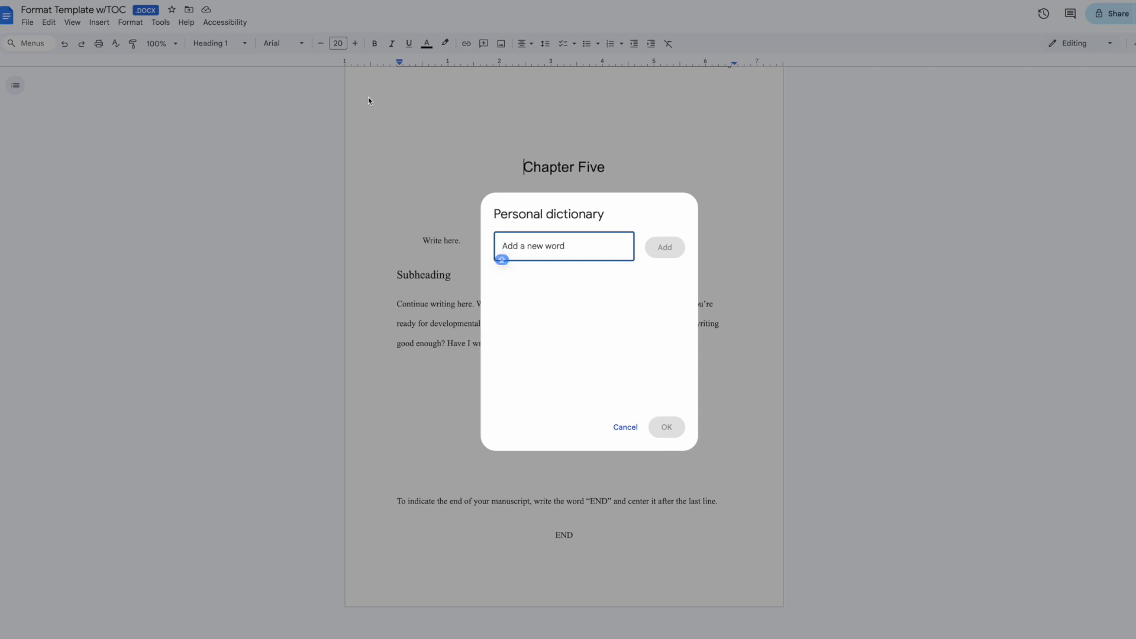
# Add SEO, WordPress and HubSpot to the personal dictionary and confirm with OK.
pyautogui.write('SEO')
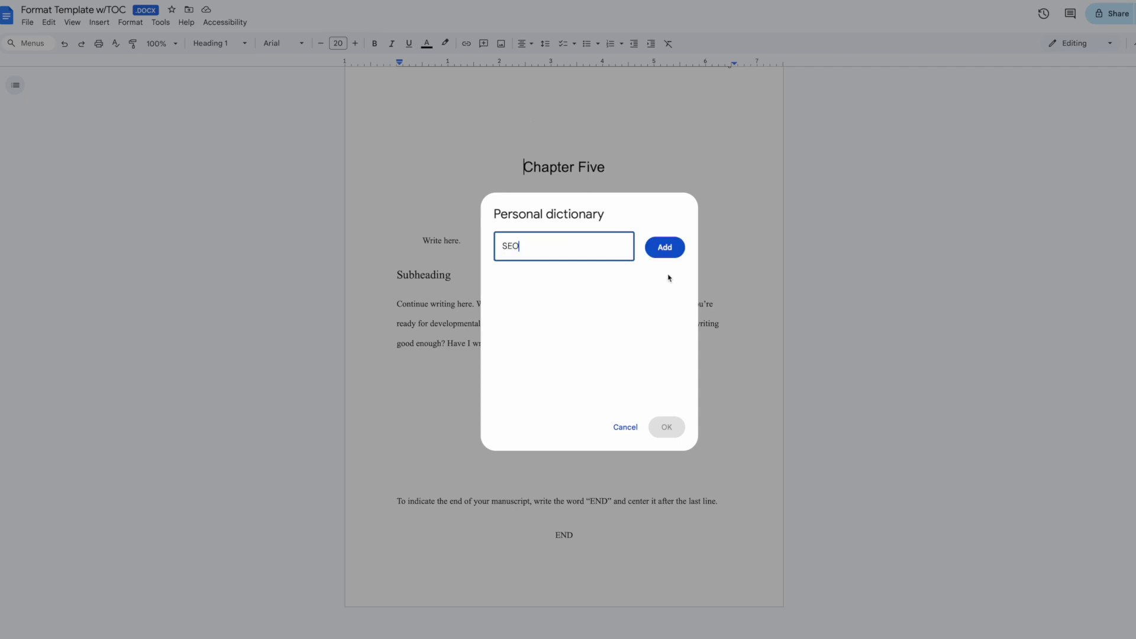
pyautogui.press('Return')
pyautogui.write('W')
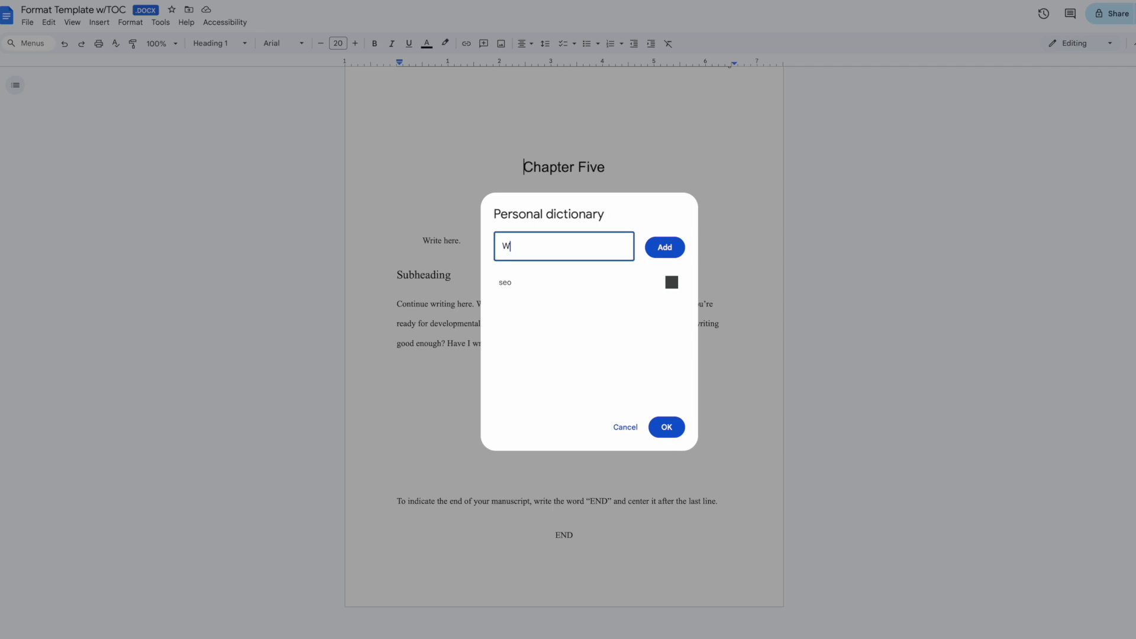
pyautogui.write('ordpress')
pyautogui.click(657, 259)
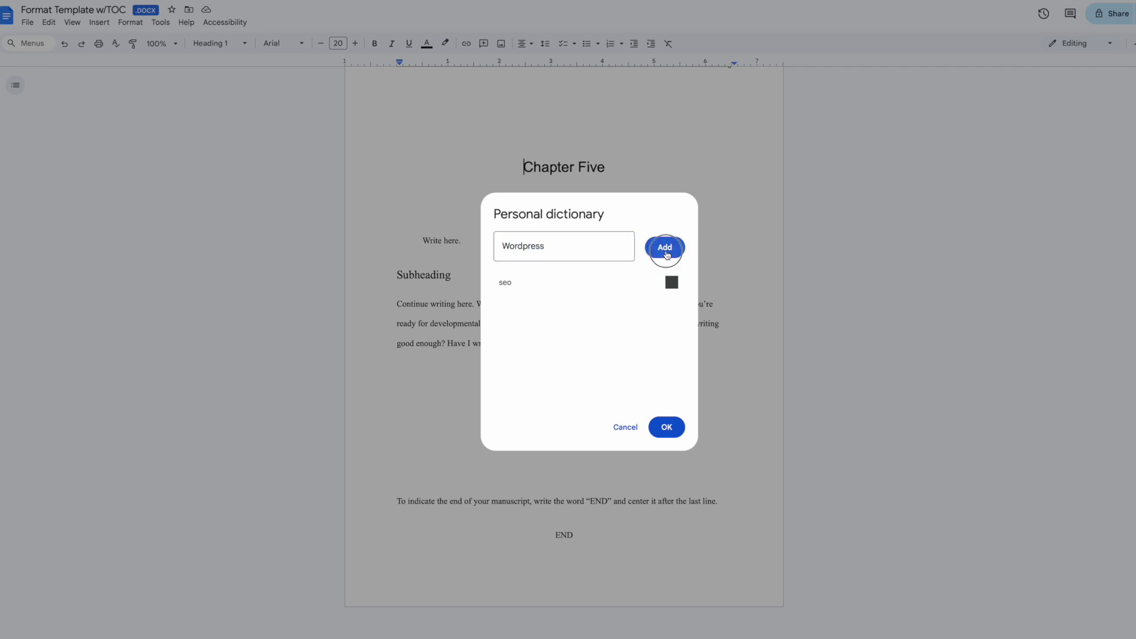
pyautogui.click(527, 246)
pyautogui.write('HubS')
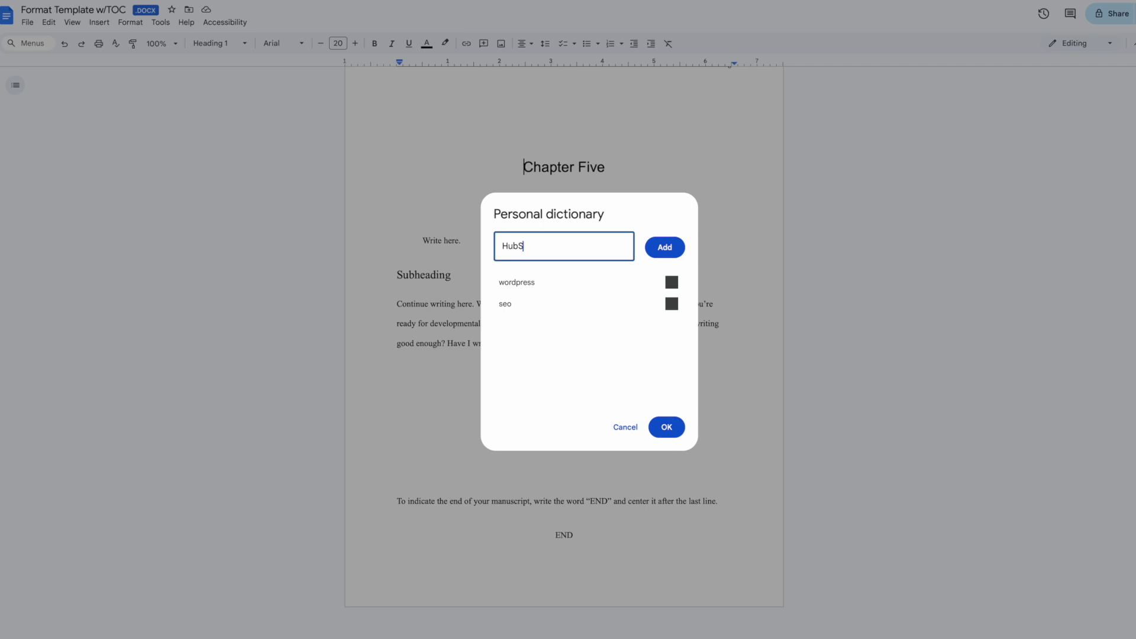
pyautogui.write('pot')
pyautogui.click(656, 247)
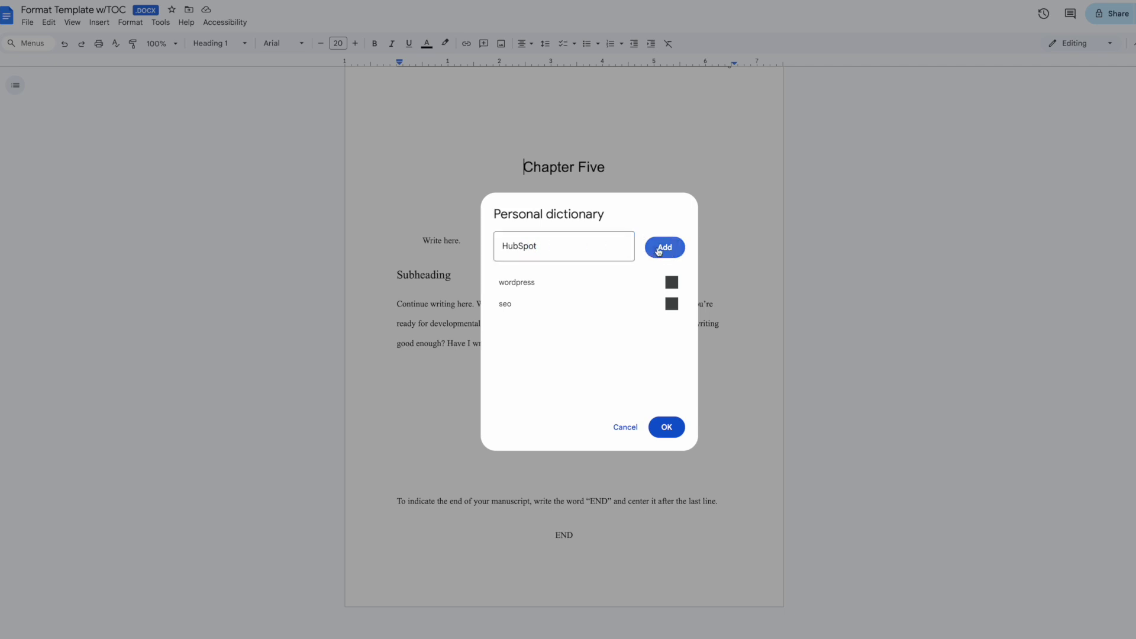
pyautogui.click(678, 432)
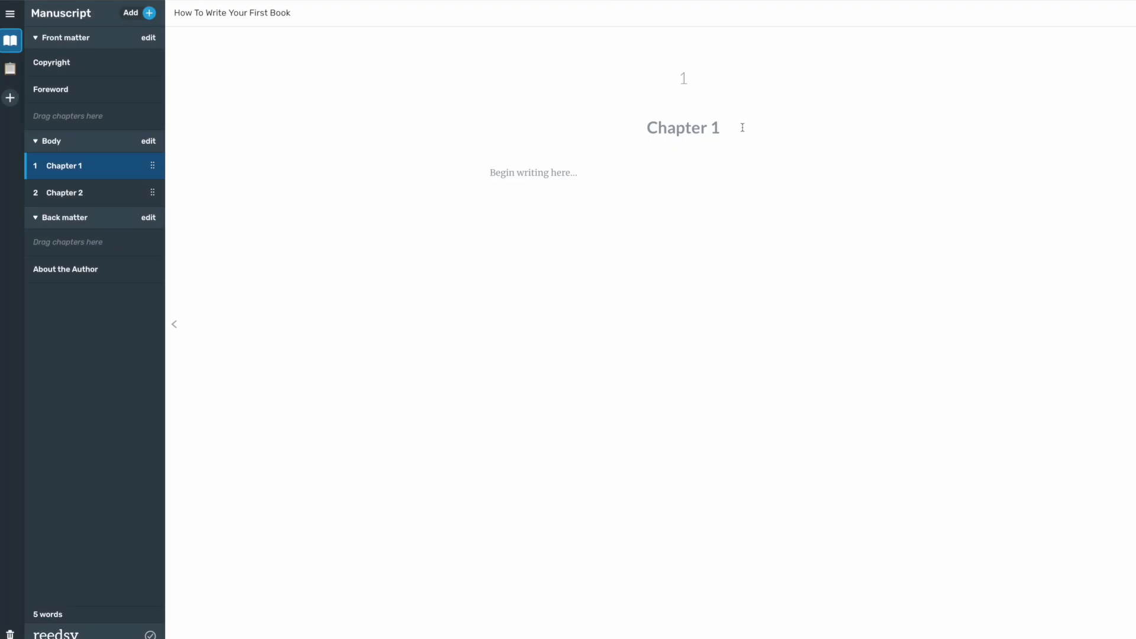
# Title Chapter 1 'So You Want To Be A Writer?' and paste in its body text.
pyautogui.click(672, 129)
pyautogui.write('So You')
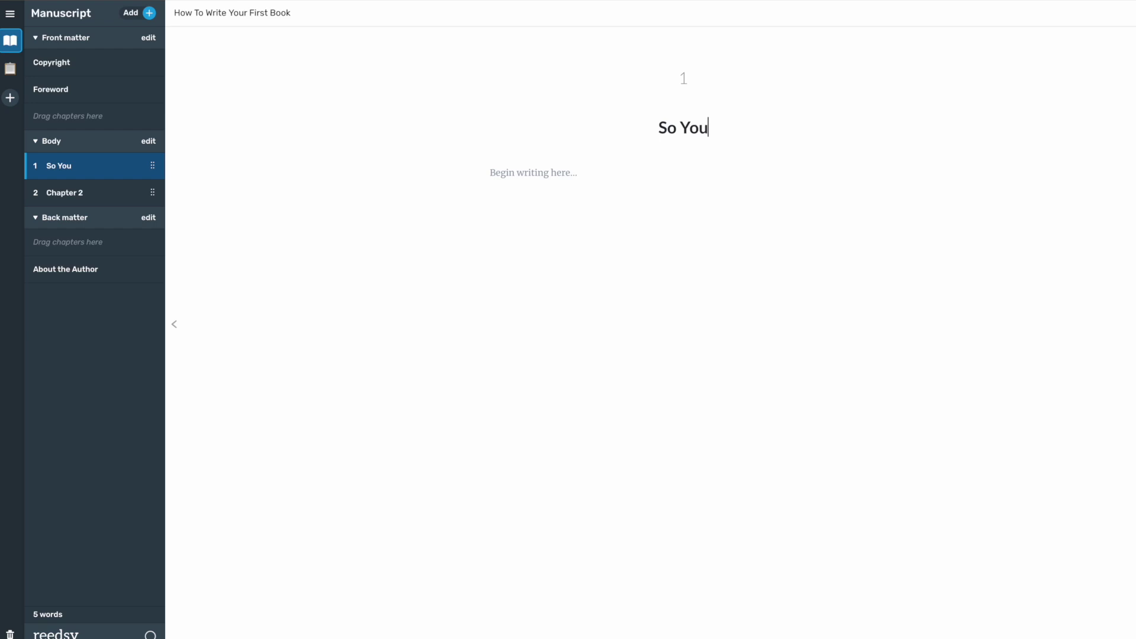
pyautogui.write(' Want To ')
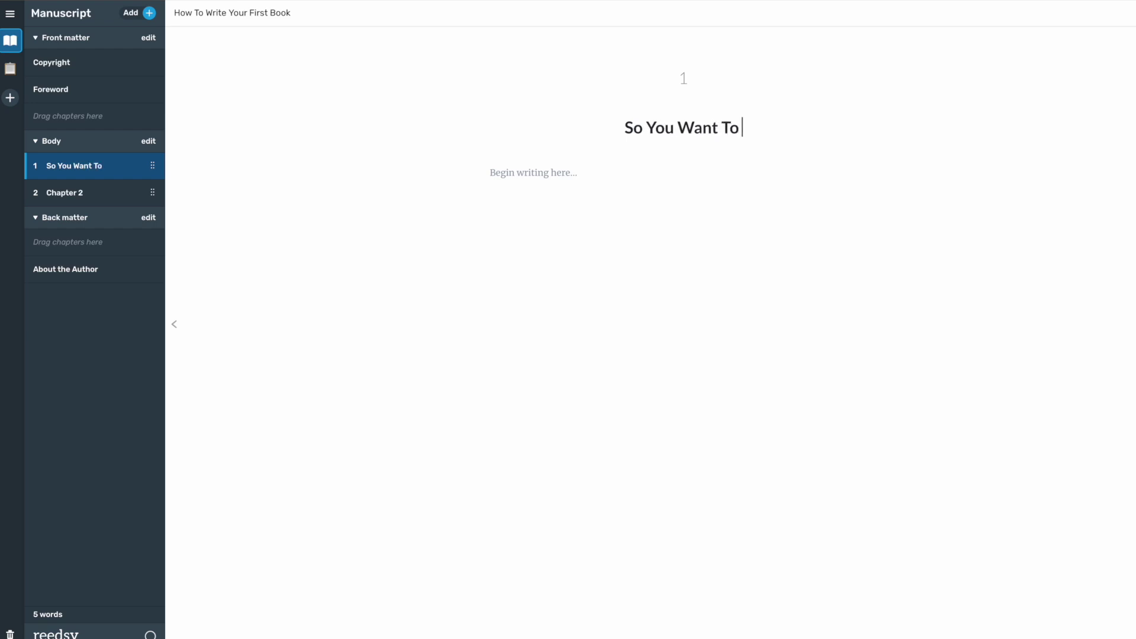
pyautogui.write('Be A Writer?')
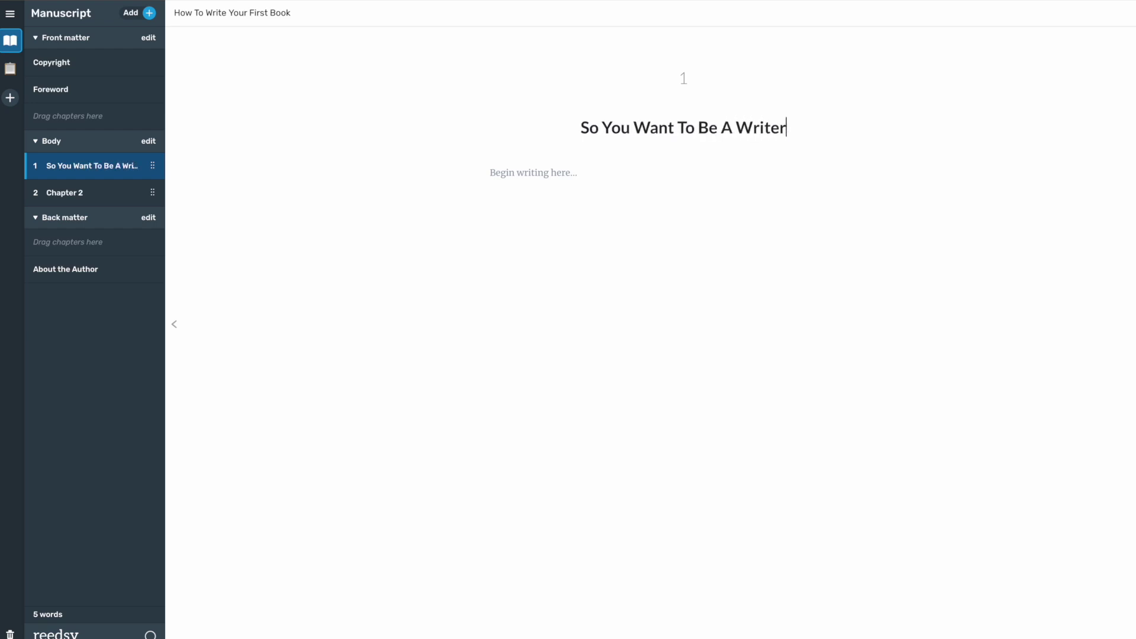
pyautogui.click(494, 172)
pyautogui.hotkey('ctrl', 'v')
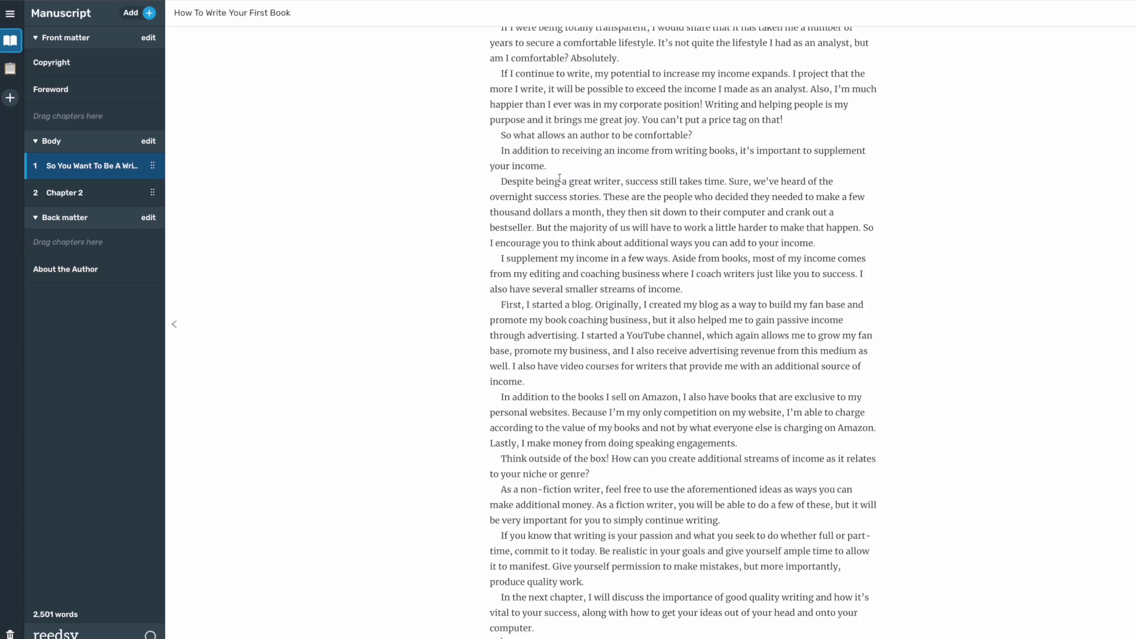
pyautogui.scroll(15, 559, 178)
pyautogui.scroll(20, 560, 178)
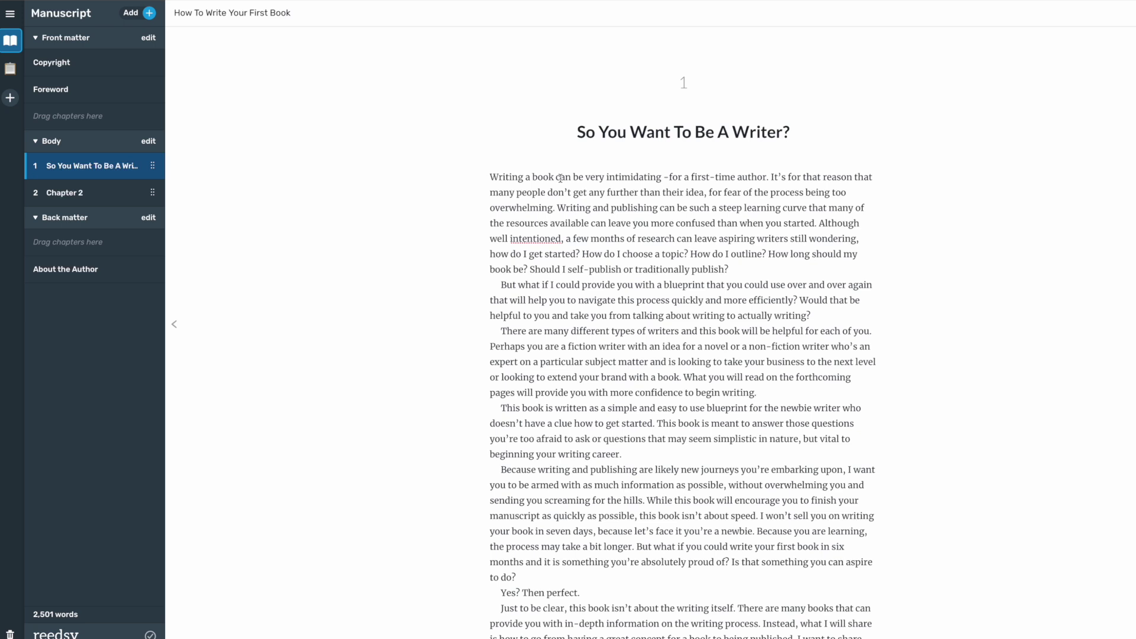
pyautogui.scroll(-3, 951, 211)
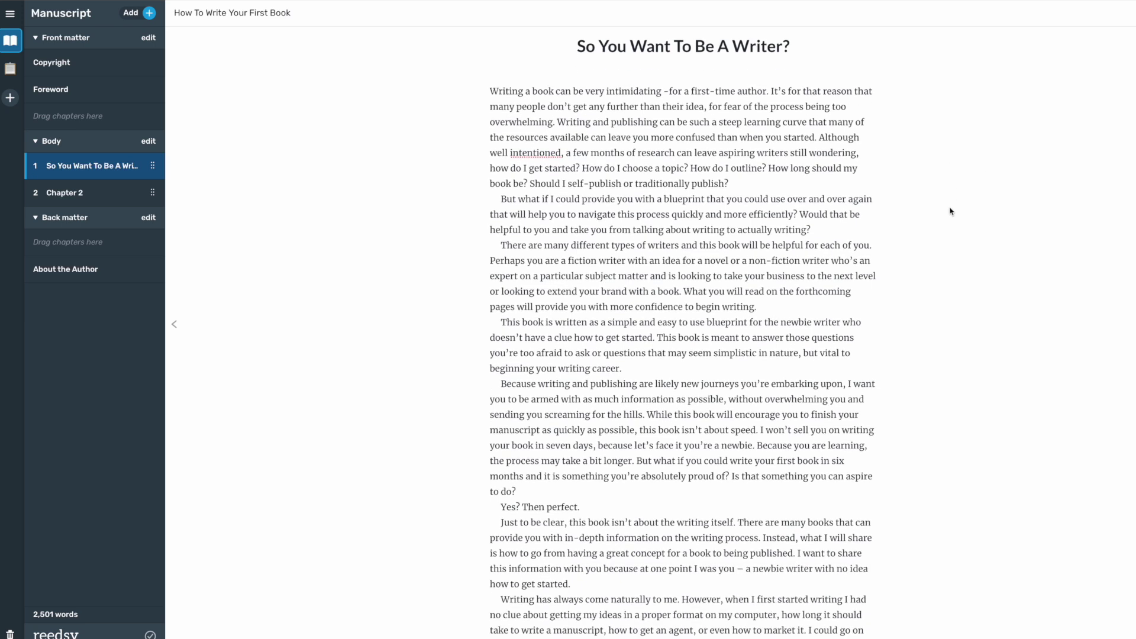
pyautogui.scroll(-7, 950, 211)
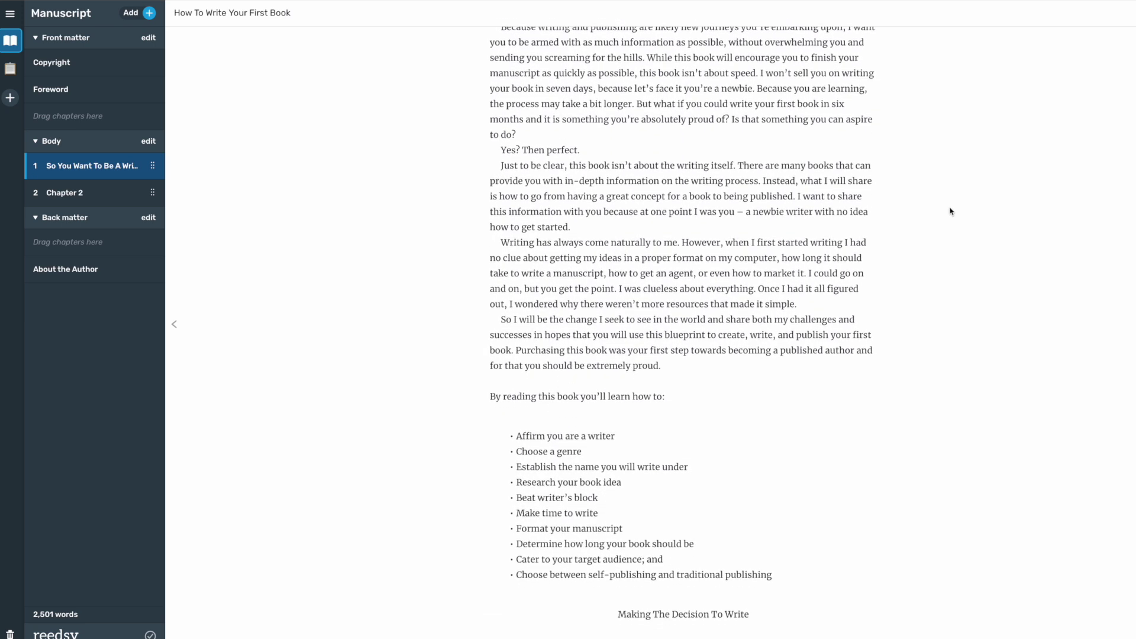
pyautogui.scroll(-4, 862, 208)
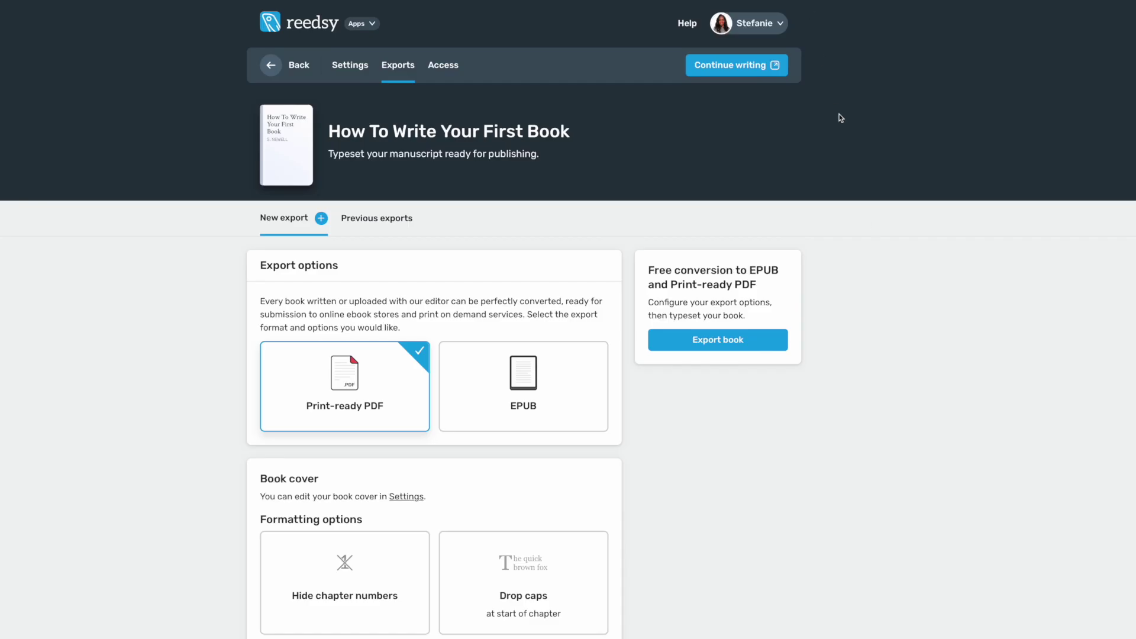
# Scroll down to the export templates and pick Romance instead of Classic.
pyautogui.scroll(-2, 873, 228)
pyautogui.scroll(-2, 873, 229)
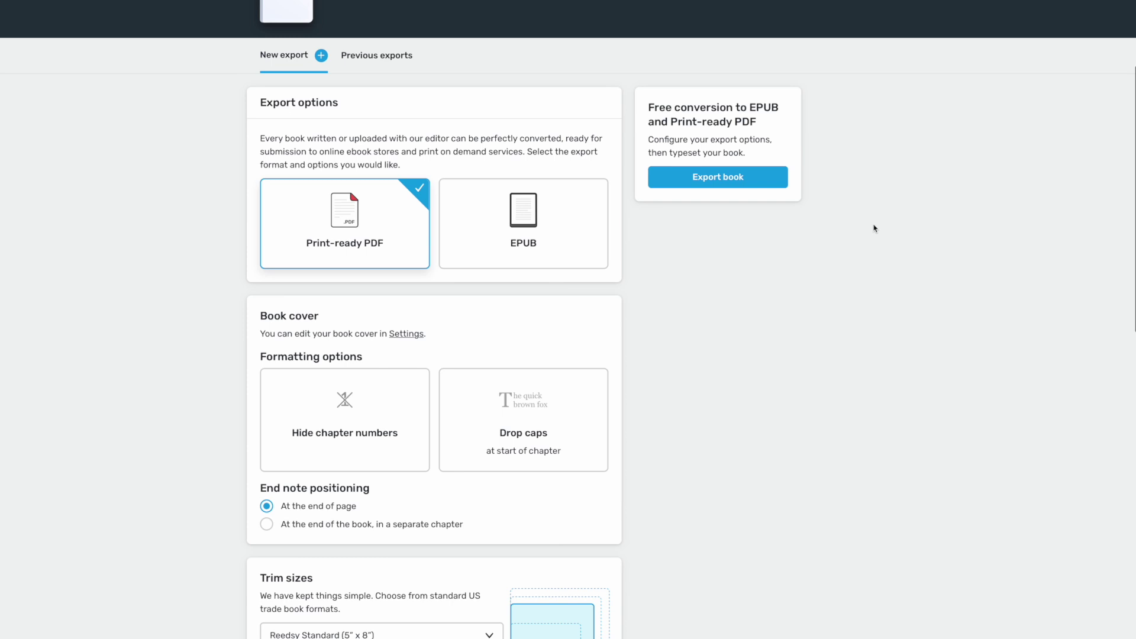
pyautogui.scroll(-8, 873, 229)
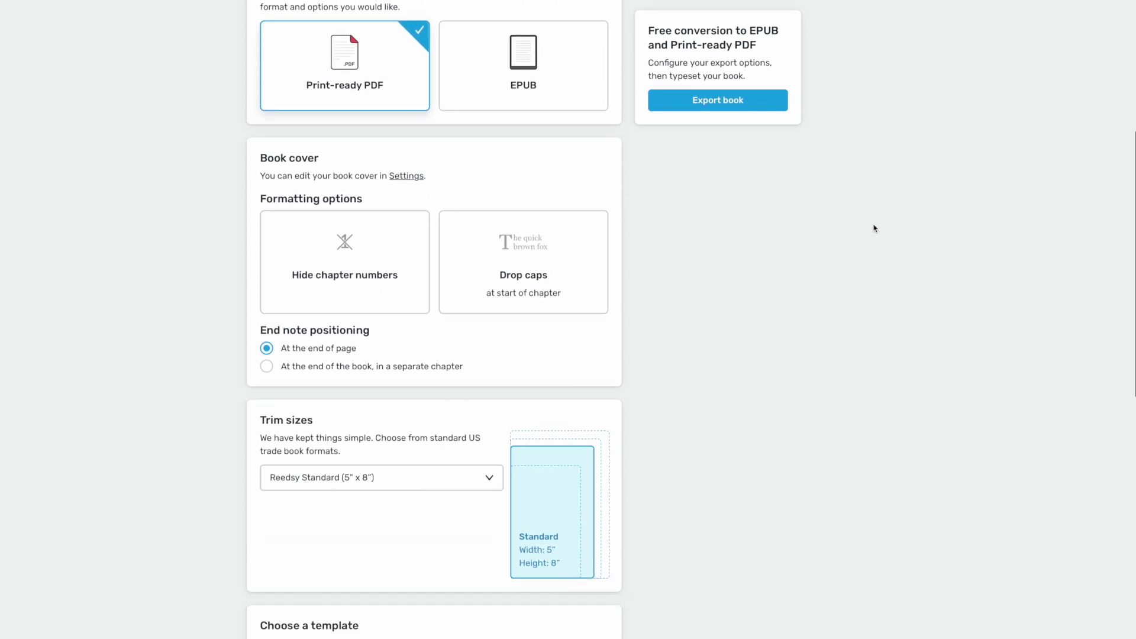
pyautogui.scroll(-1, 873, 228)
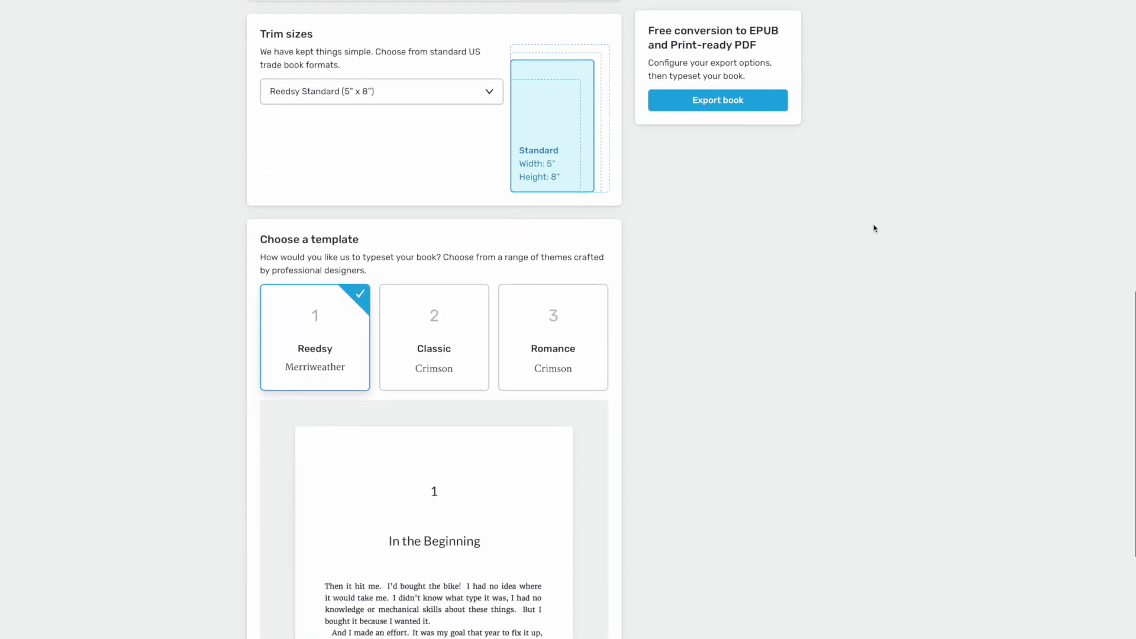
pyautogui.scroll(-3, 873, 228)
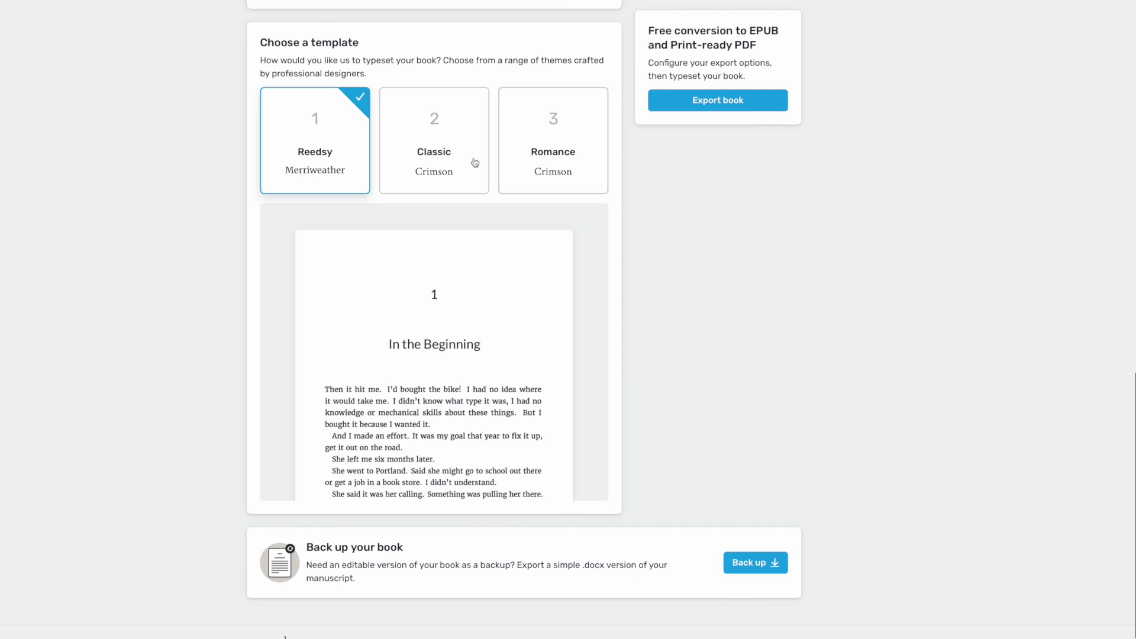
pyautogui.click(447, 159)
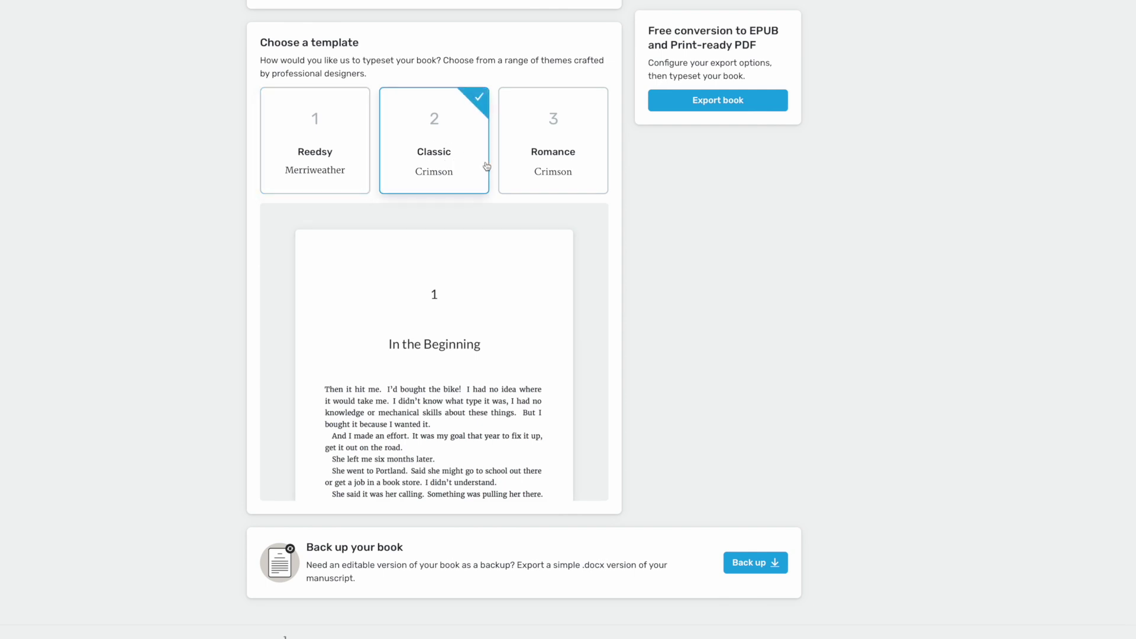
pyautogui.click(545, 172)
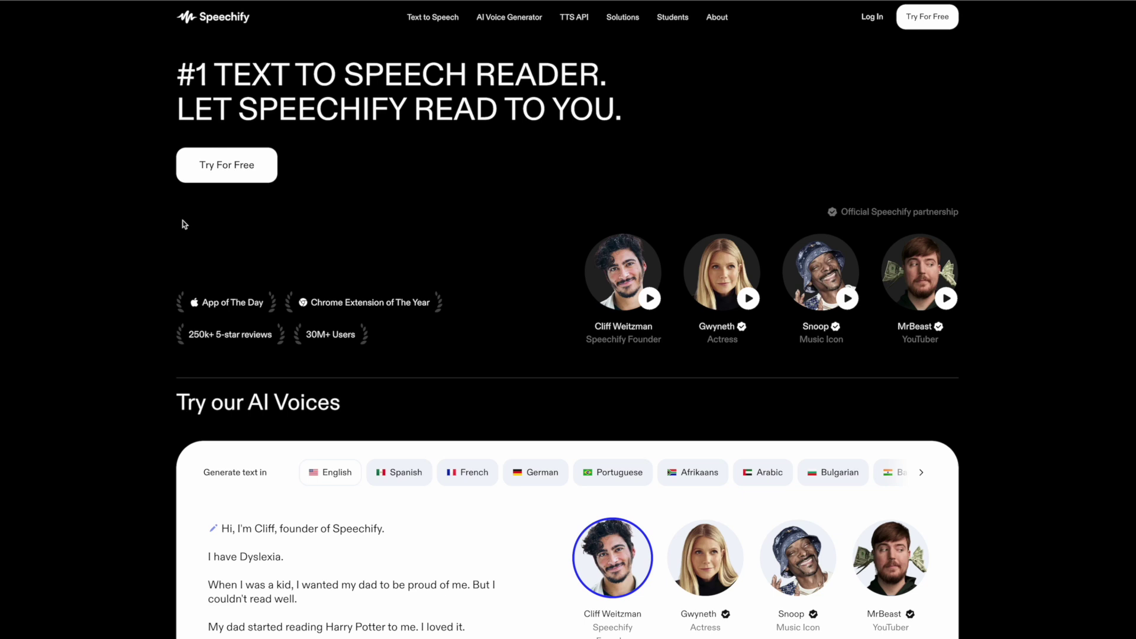
# Start the free-trial onboarding, answer the reading questions, and choose the US male voice at 1.1x.
pyautogui.click(218, 170)
pyautogui.click(613, 176)
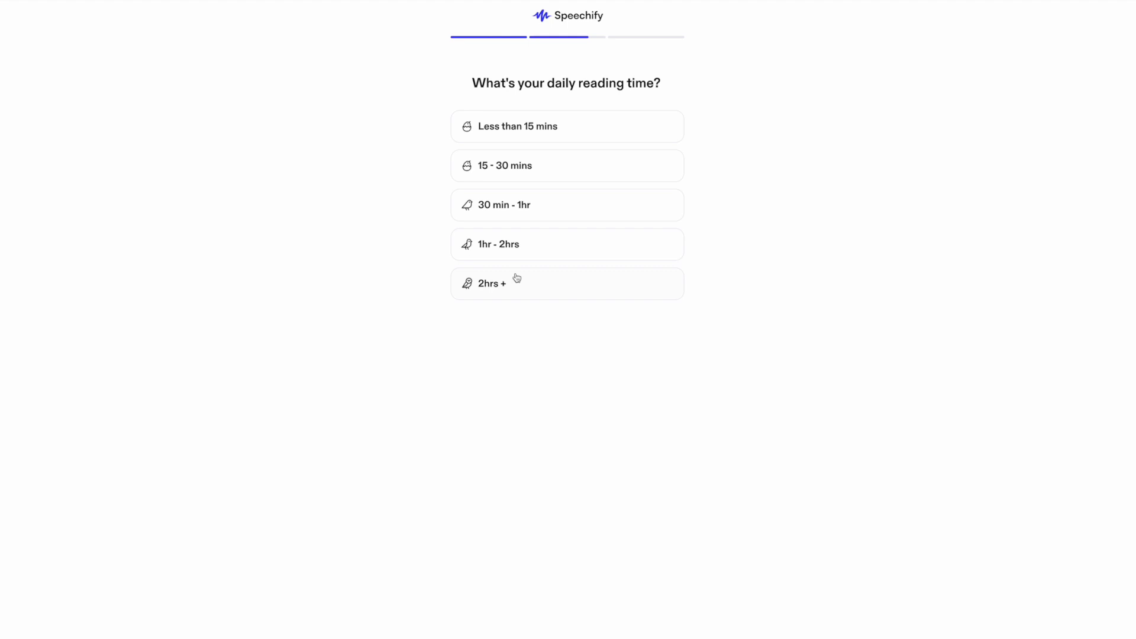
pyautogui.click(516, 206)
pyautogui.click(525, 339)
pyautogui.click(525, 334)
pyautogui.click(532, 364)
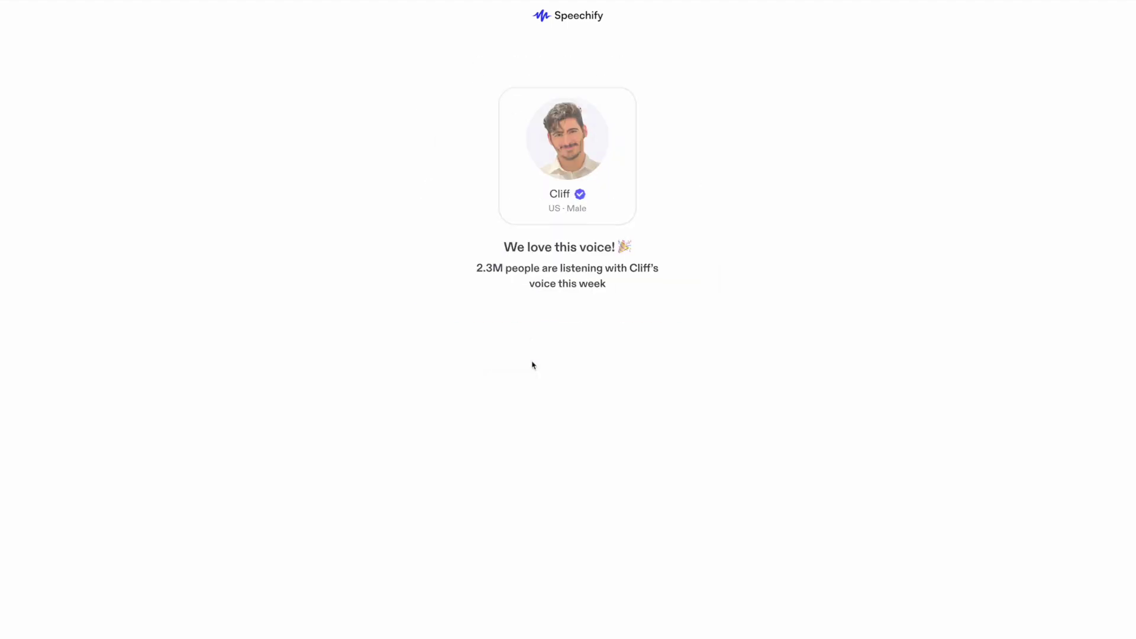
pyautogui.click(559, 346)
pyautogui.click(559, 358)
pyautogui.click(556, 298)
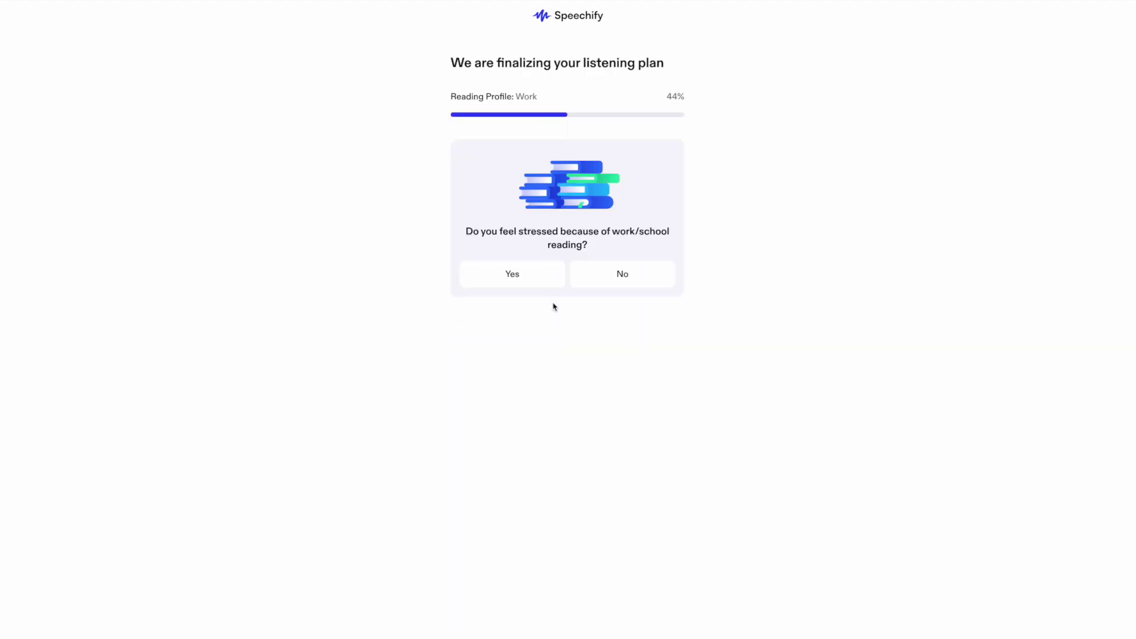
# Answer No to the stress, slow-reader and final questions and finish the listening plan.
pyautogui.click(572, 285)
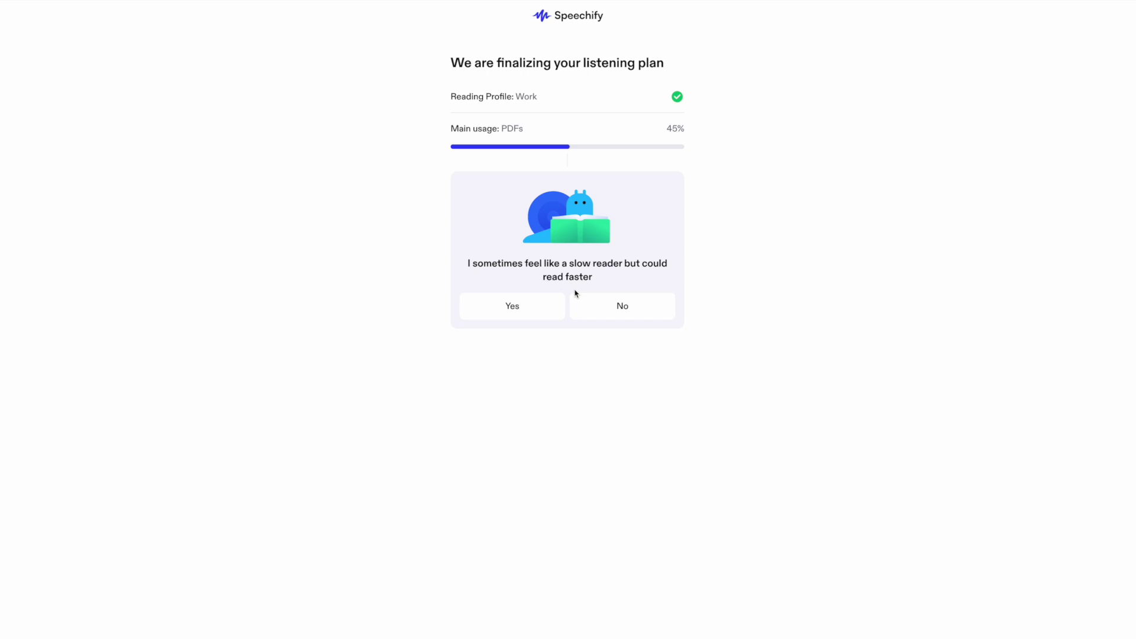
pyautogui.click(578, 309)
pyautogui.click(595, 334)
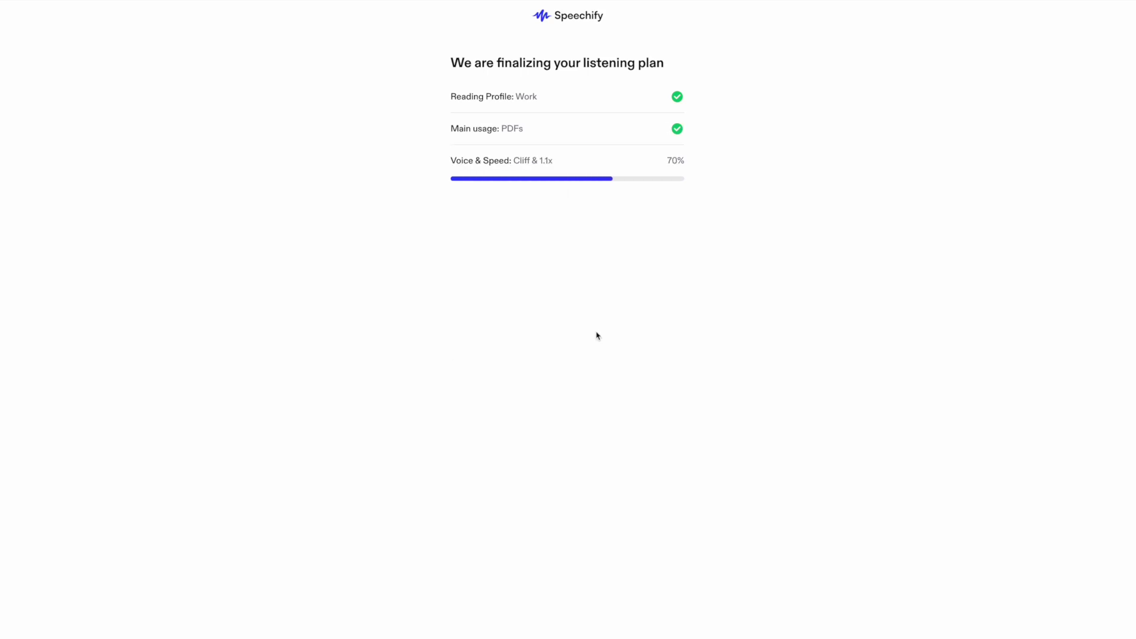
pyautogui.click(571, 222)
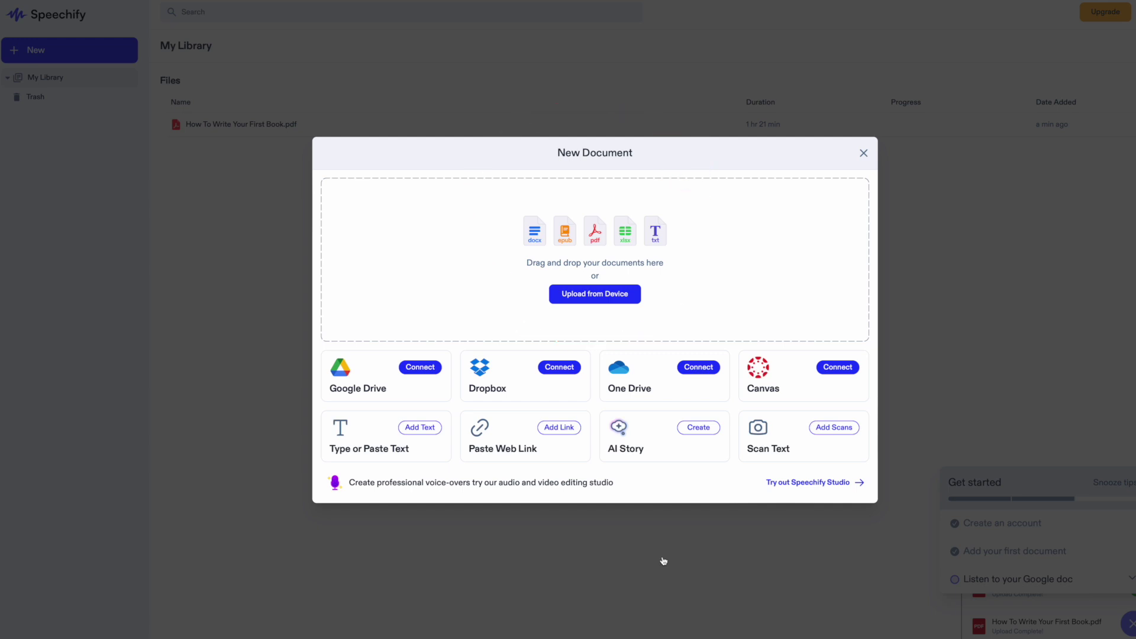
# Open How To Write Your First Book.pdf and check the voice and 1.0x reading speed settings.
pyautogui.click(662, 560)
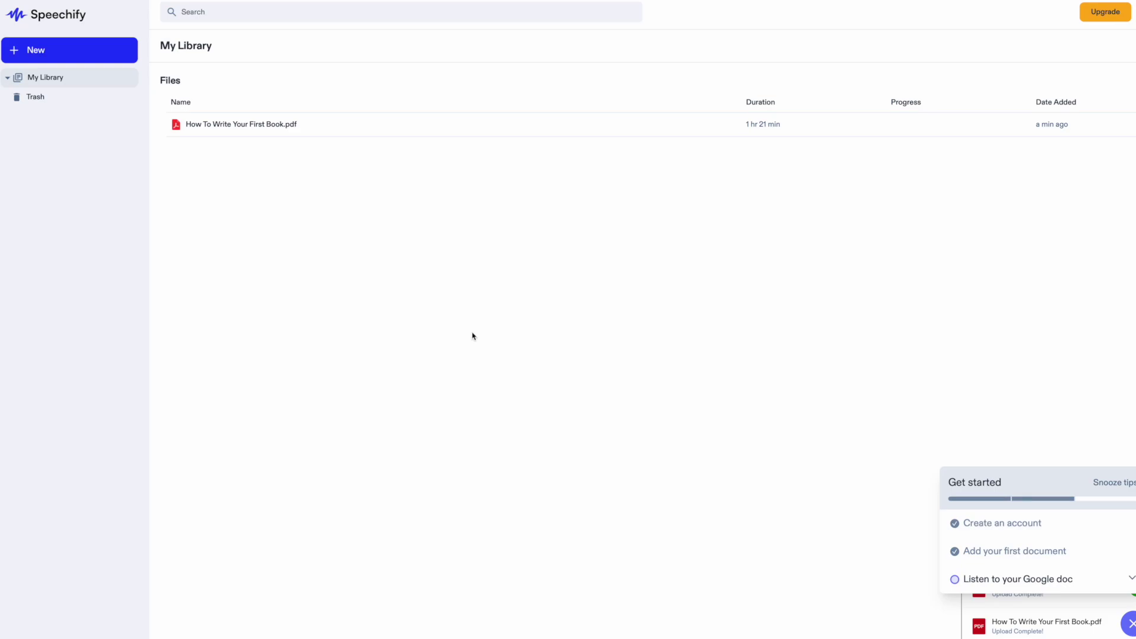
pyautogui.click(236, 123)
pyautogui.click(524, 613)
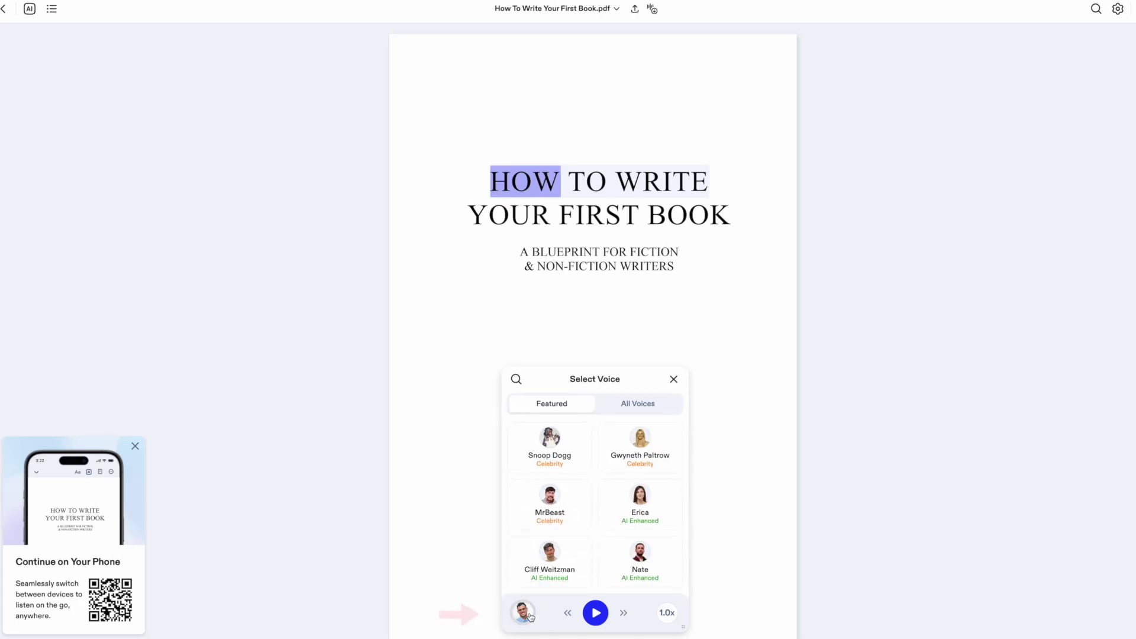
pyautogui.click(667, 615)
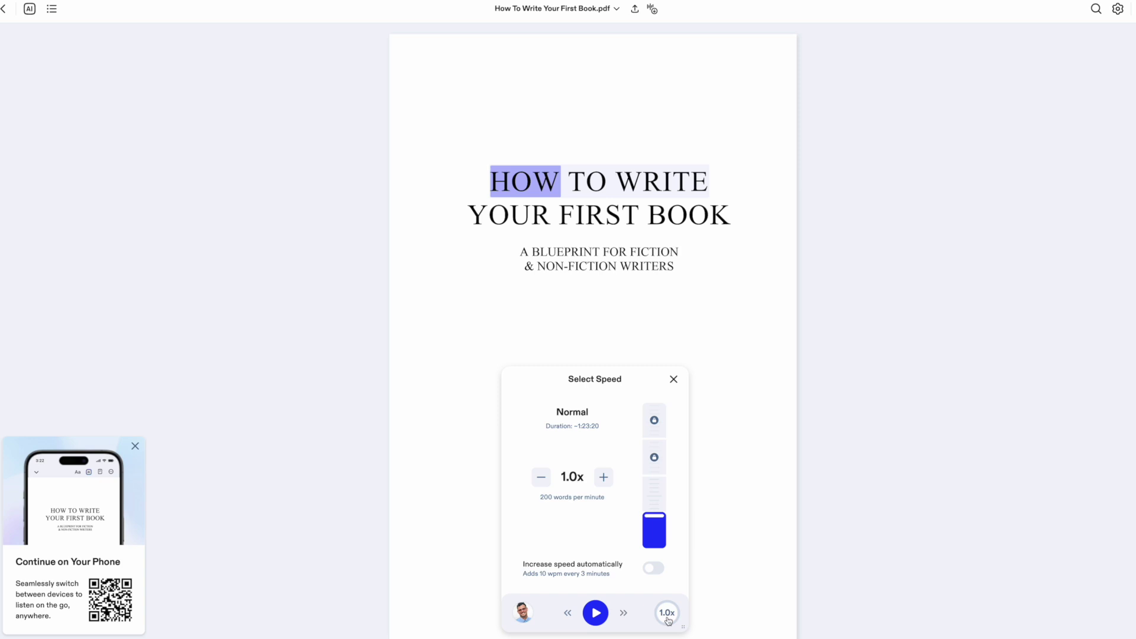
pyautogui.click(673, 381)
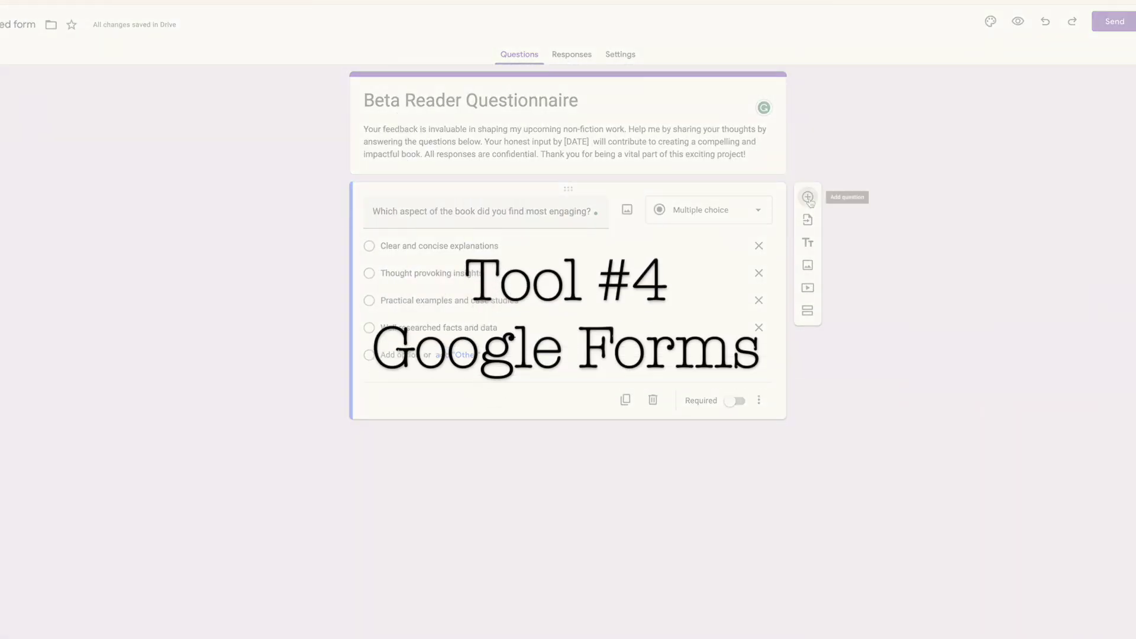
# Add a new question, set its type to Paragraph, and place the cursor in its question text.
pyautogui.click(808, 199)
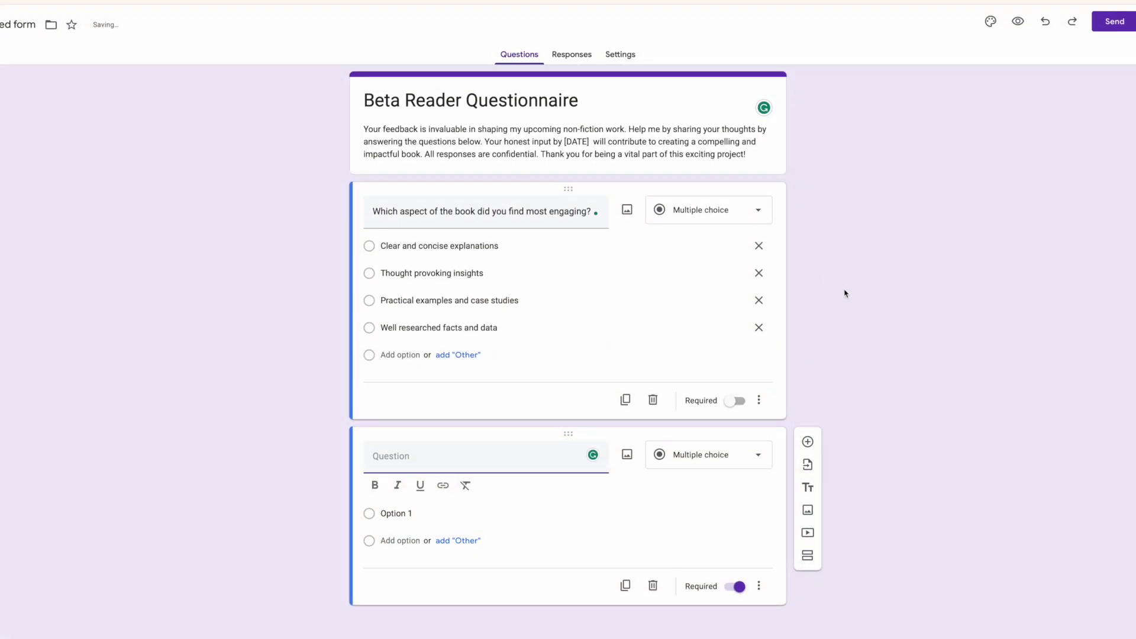
pyautogui.click(716, 461)
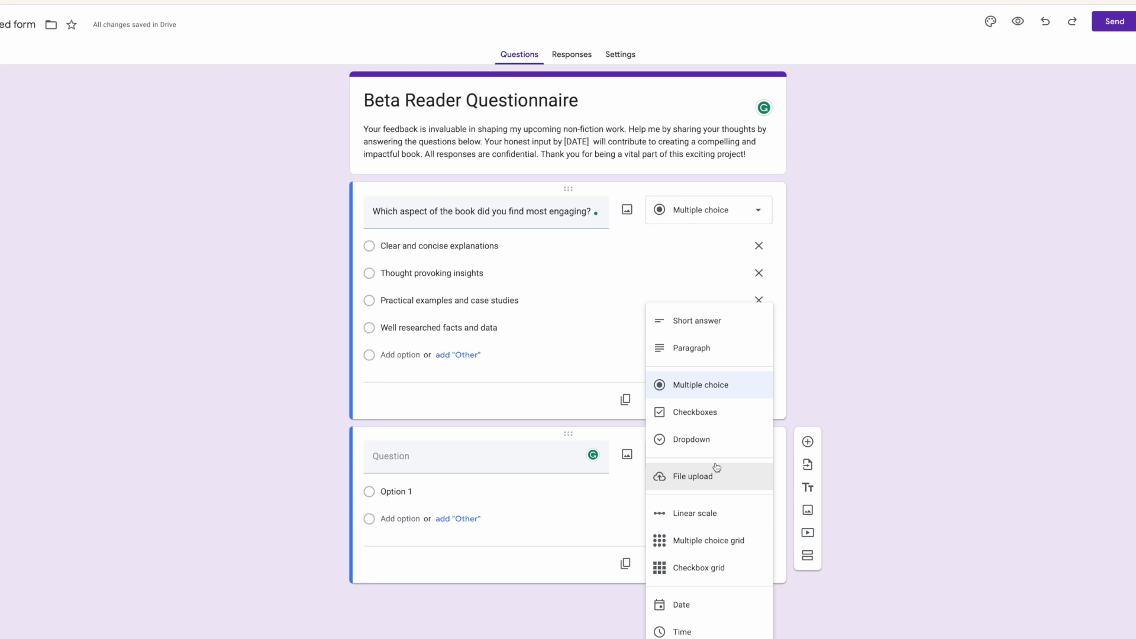
pyautogui.click(713, 350)
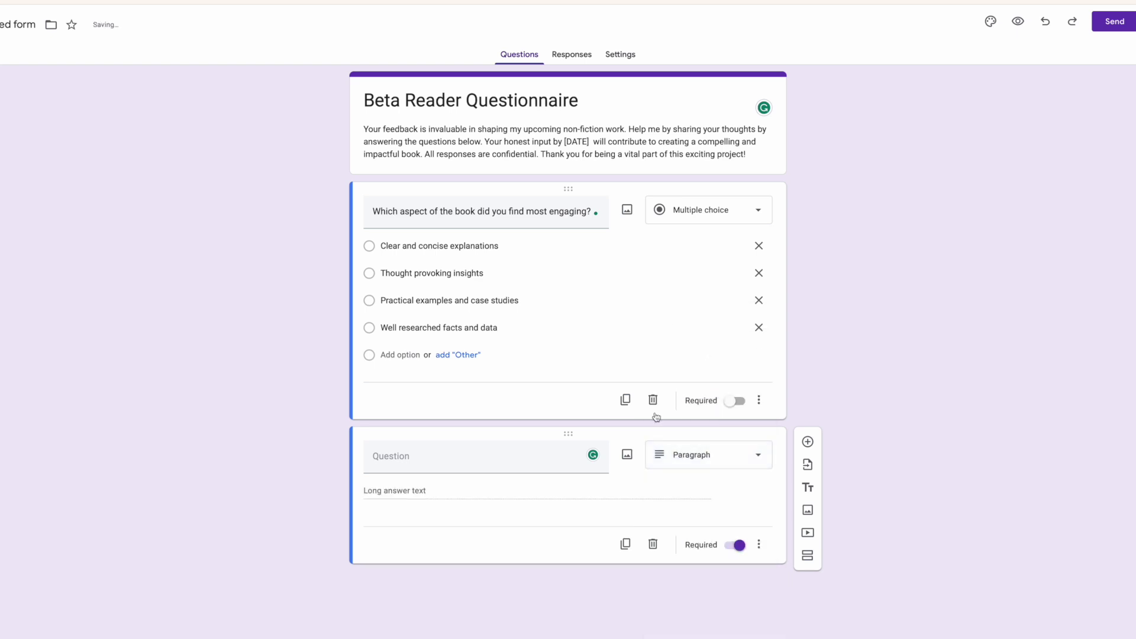
pyautogui.click(423, 460)
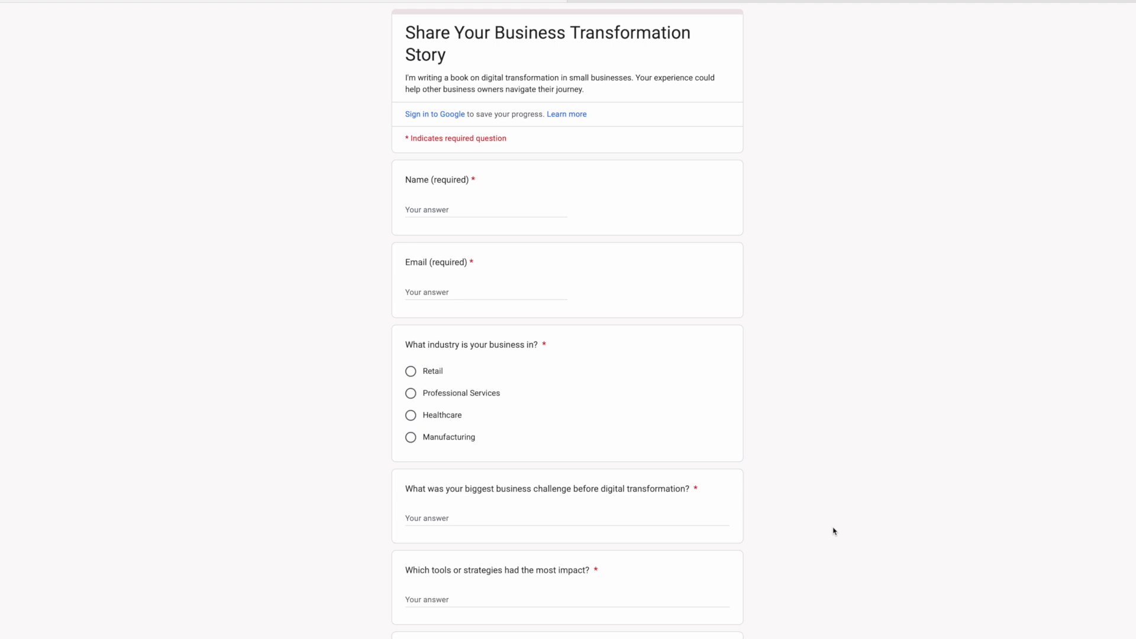
# Scroll down the Share Your Business Transformation Story form preview to its Submit button.
pyautogui.scroll(-5, 833, 531)
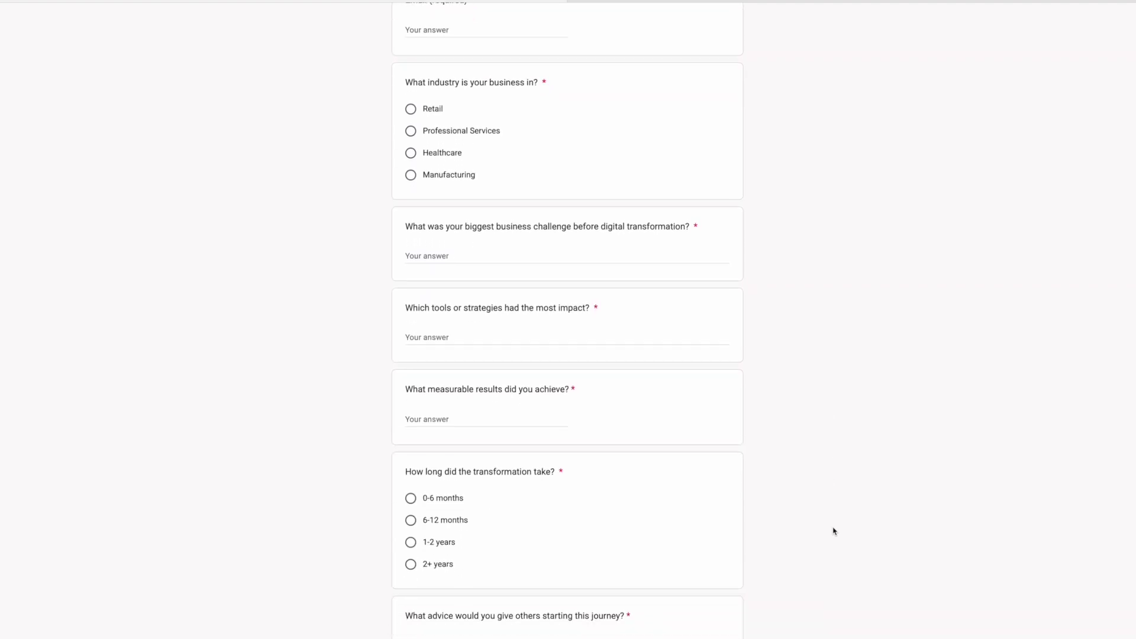
pyautogui.scroll(-2, 834, 531)
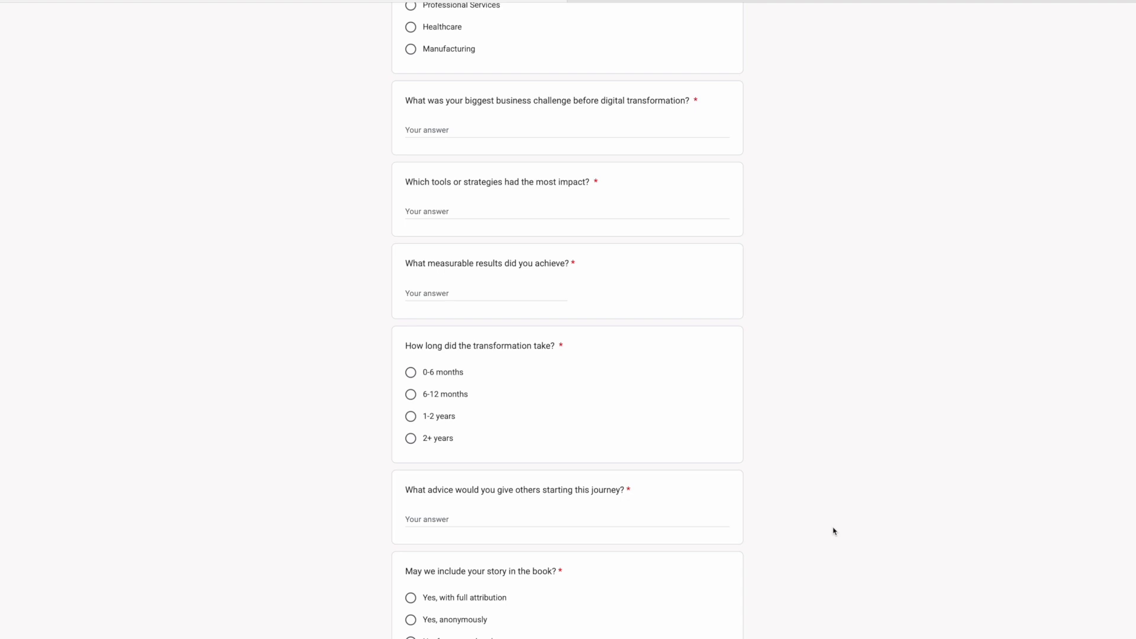
pyautogui.scroll(-1, 834, 531)
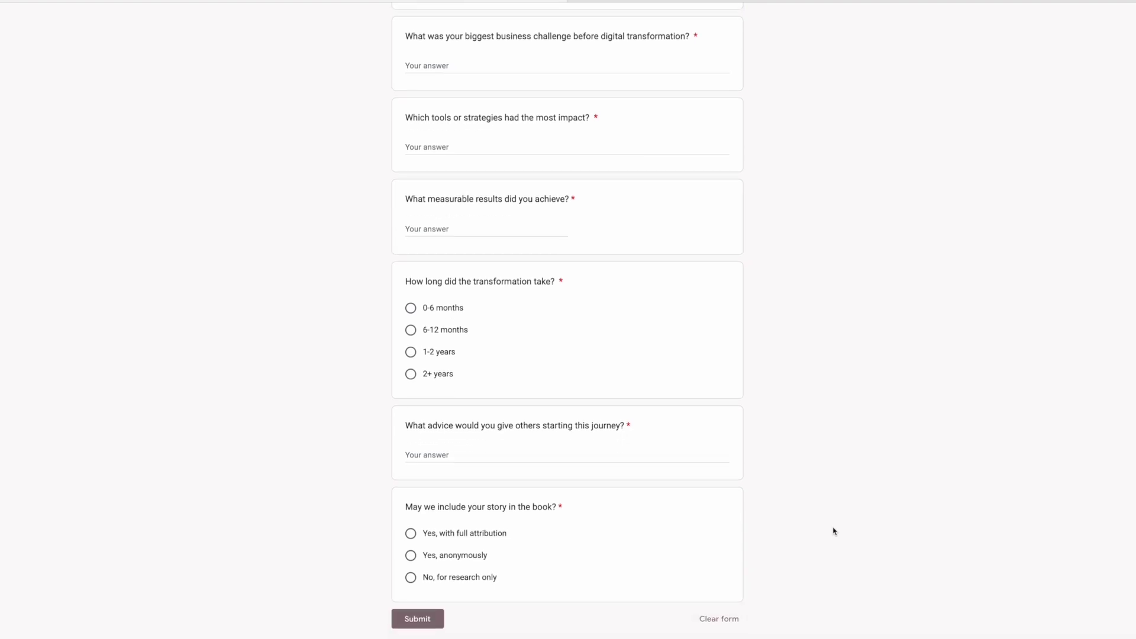
pyautogui.scroll(-1, 834, 531)
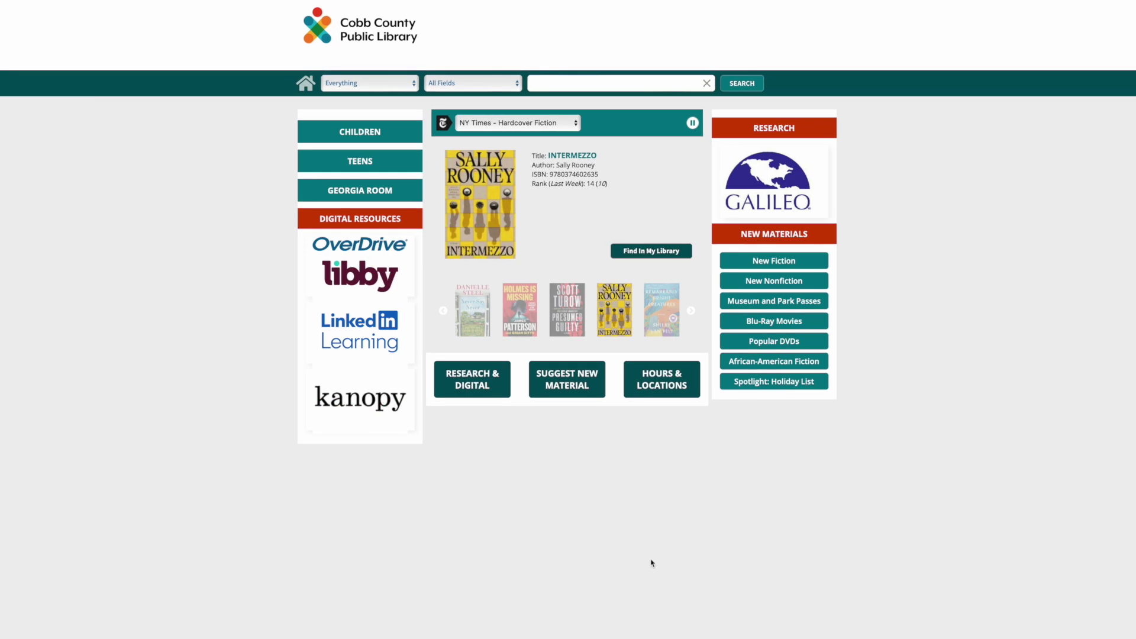
# Go to Research & Digital, then Databases and Resources, and scroll down to Databases by Category.
pyautogui.click(480, 388)
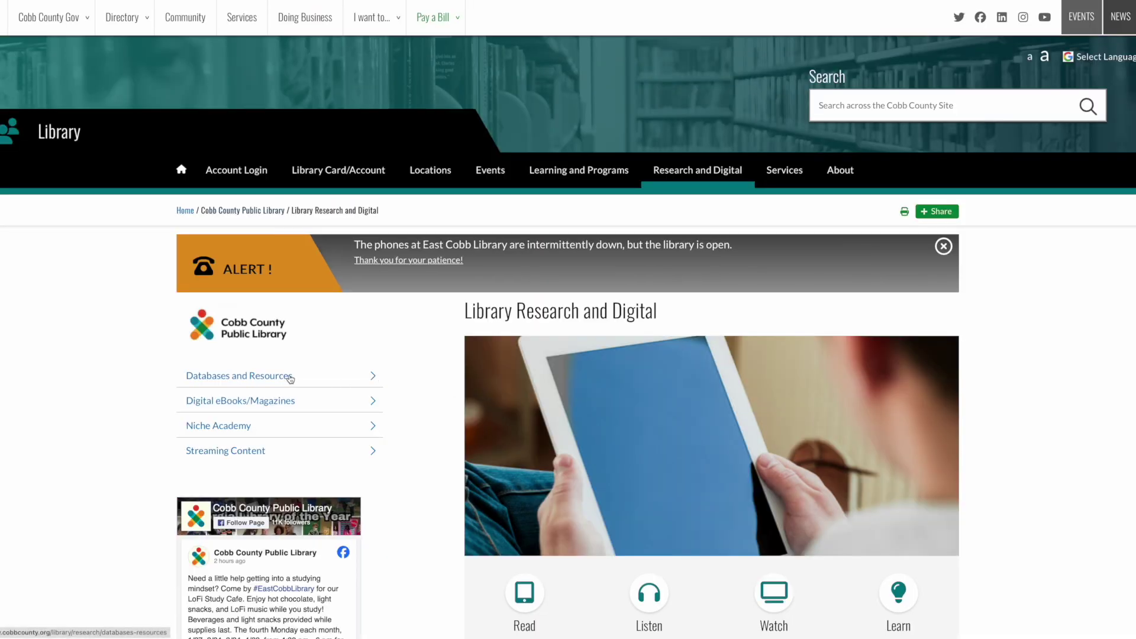
pyautogui.click(290, 377)
pyautogui.scroll(-3, 408, 423)
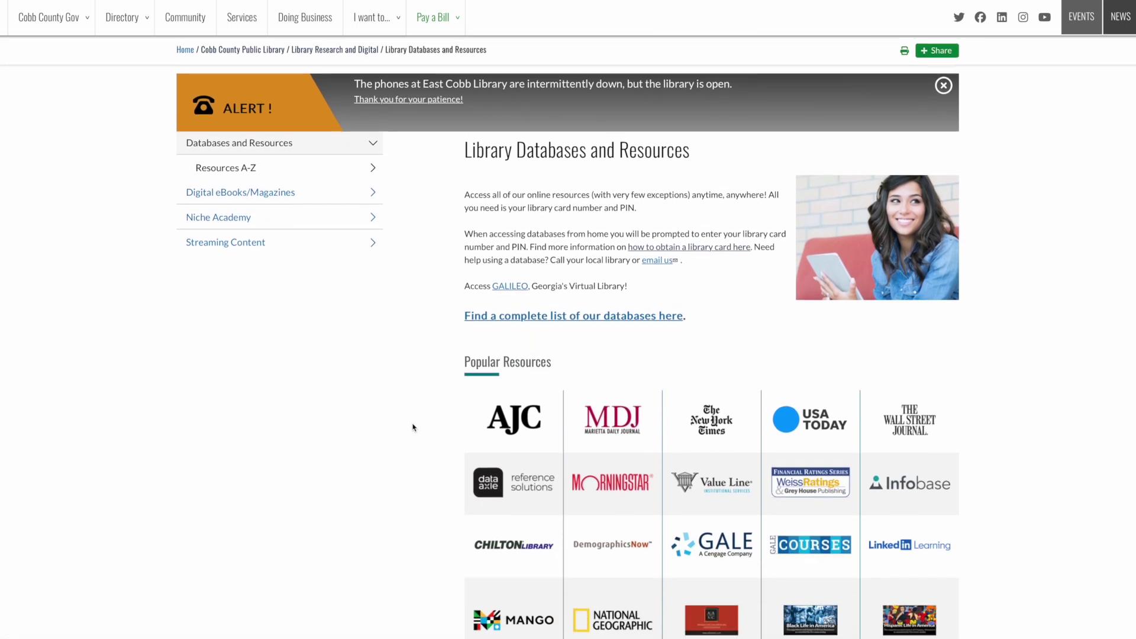
pyautogui.scroll(-3, 413, 427)
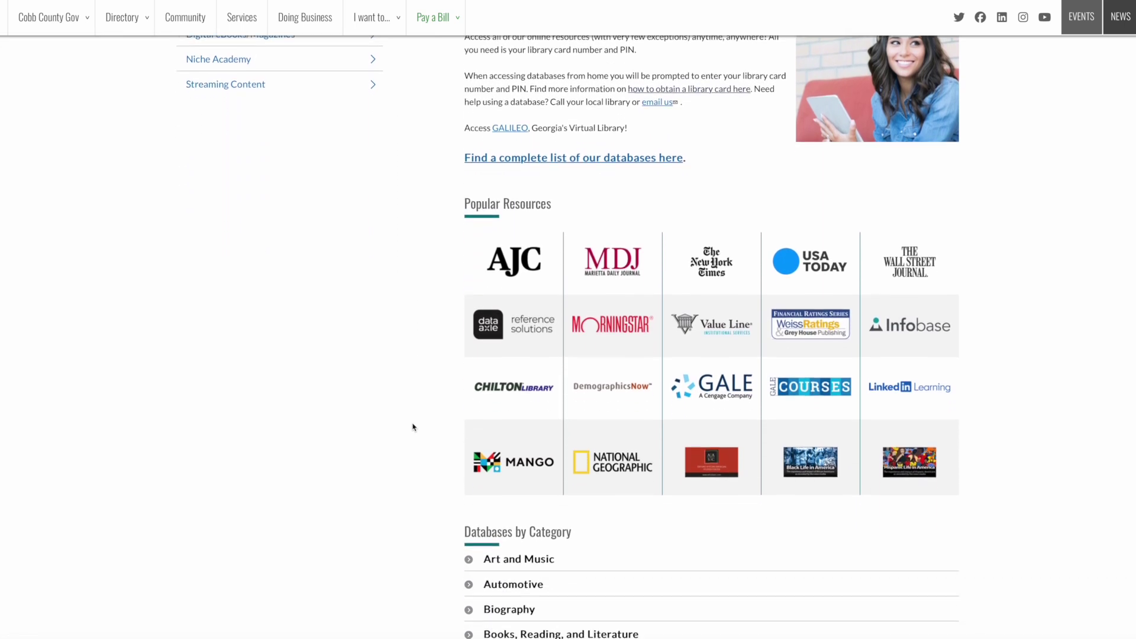
pyautogui.scroll(-2, 413, 427)
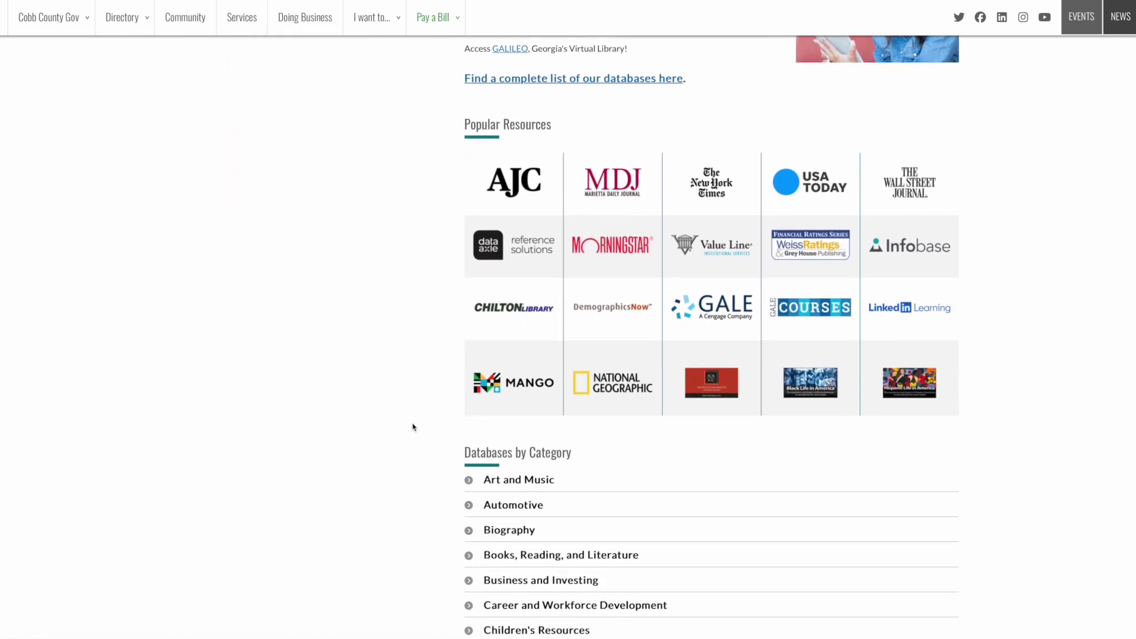
pyautogui.scroll(-1, 412, 427)
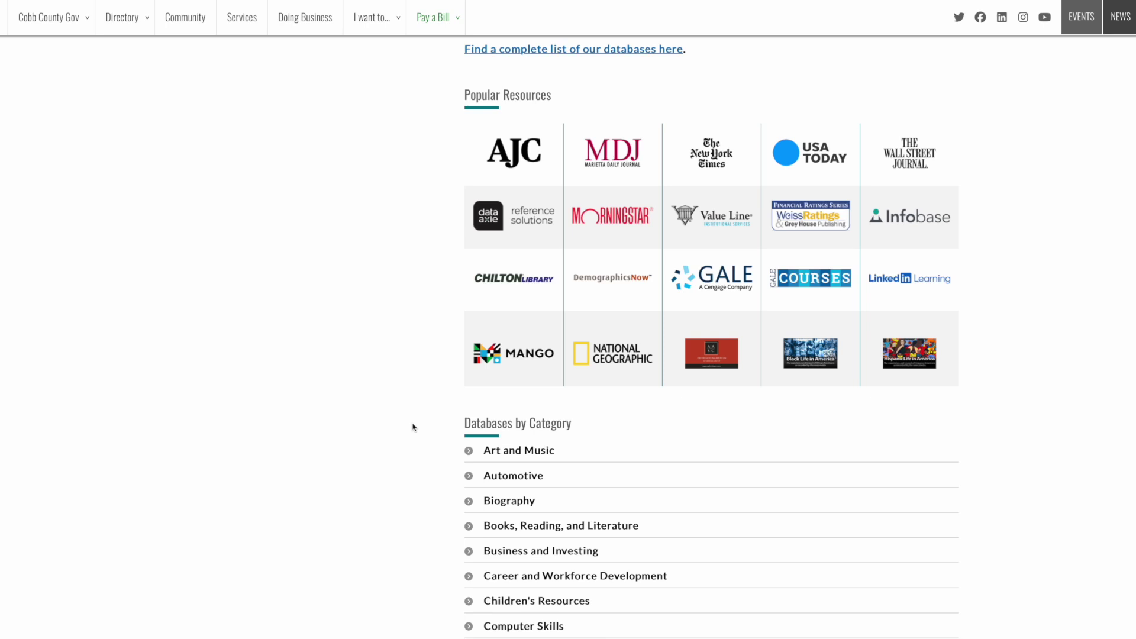
pyautogui.scroll(-1, 413, 427)
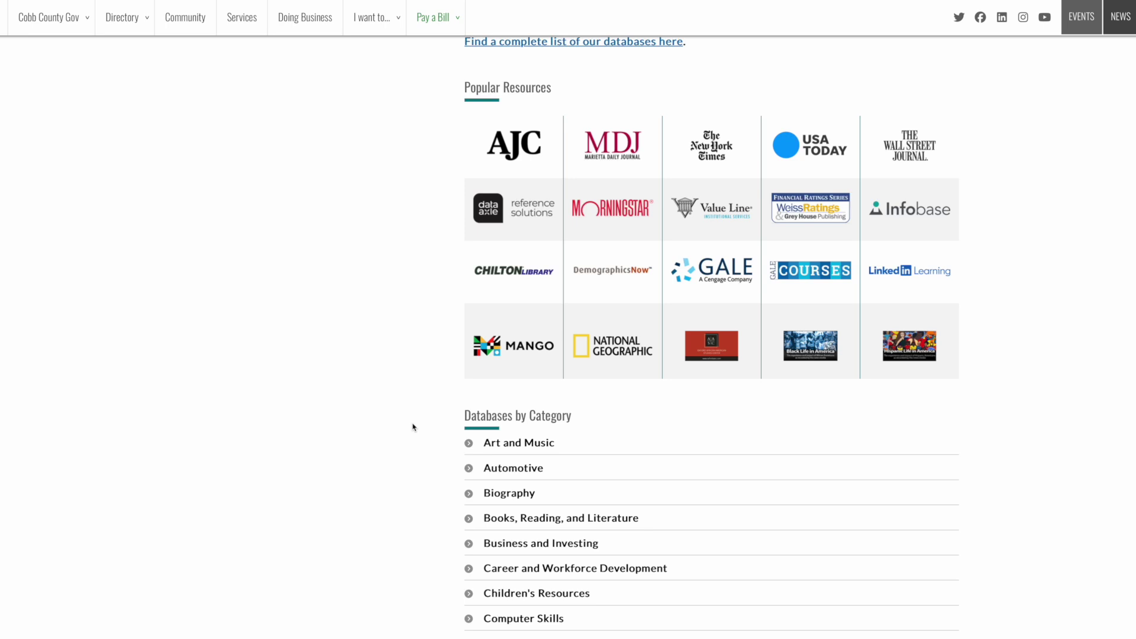
pyautogui.scroll(-3, 471, 454)
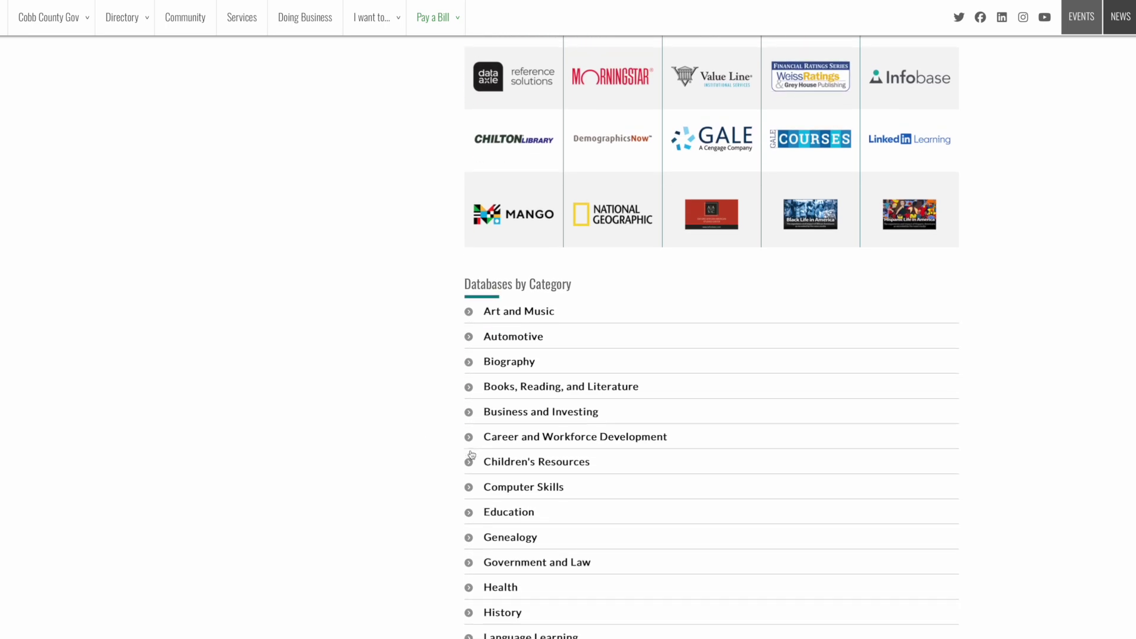